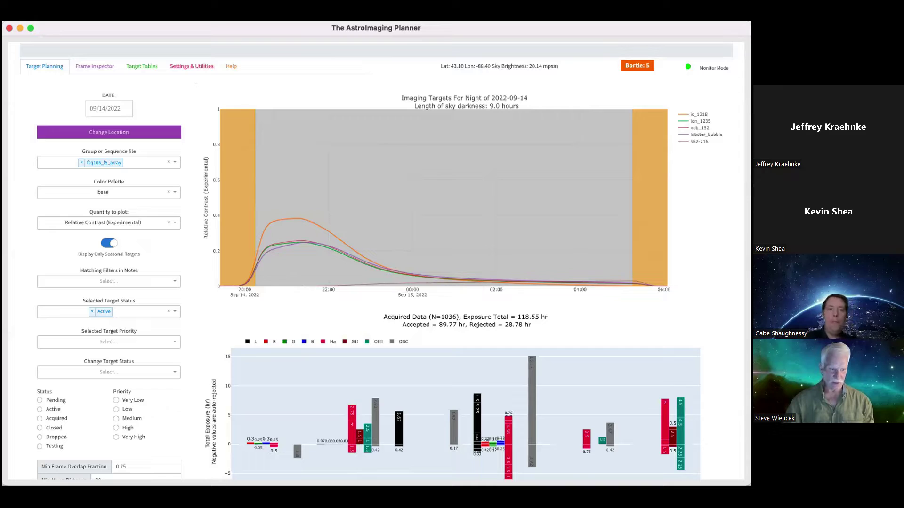
Step: Review the target and raw FITs data directories in the planner's settings
left_click(194, 66)
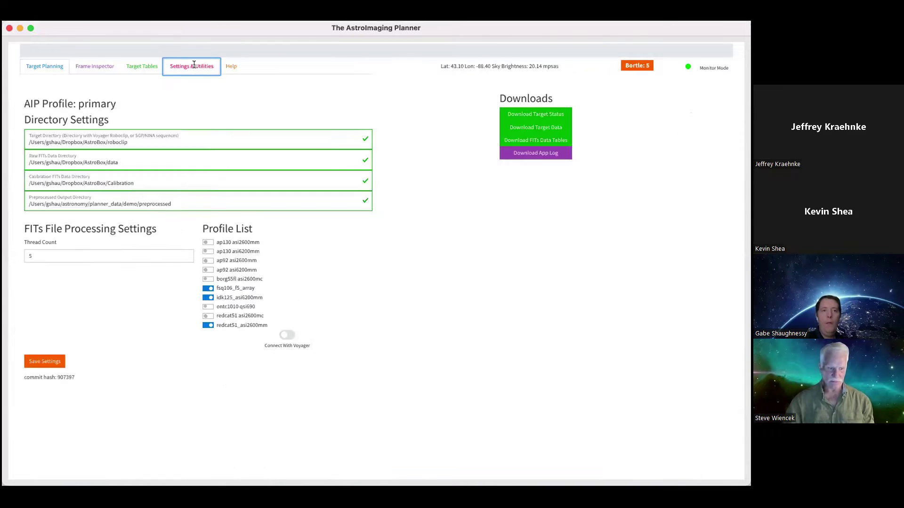
left_click(217, 94)
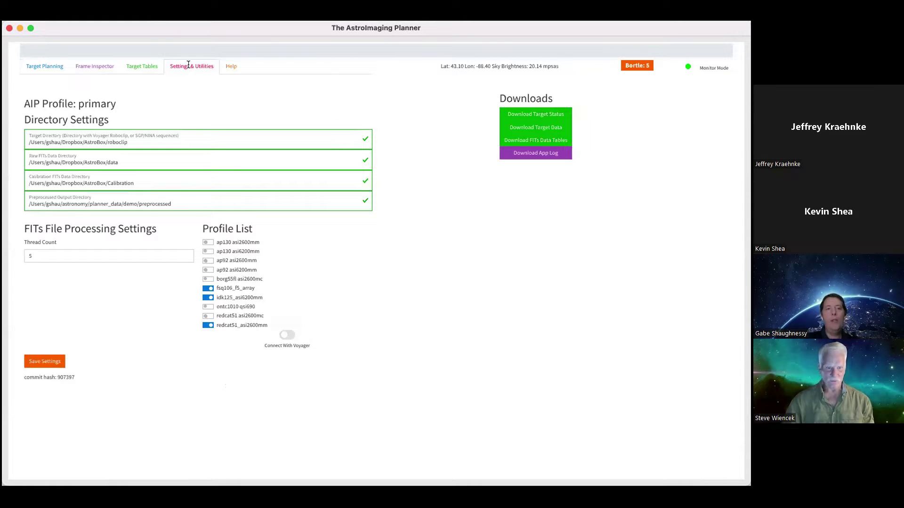
left_click(161, 139)
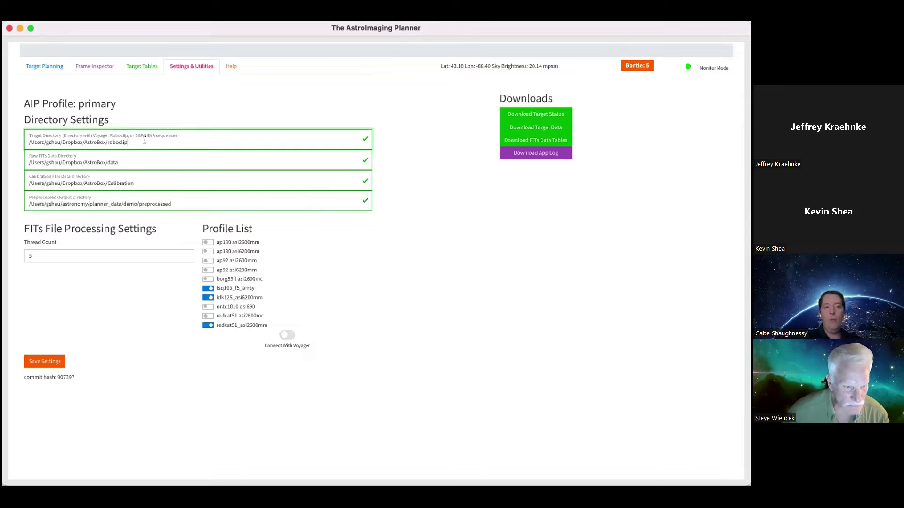
left_click(136, 156)
left_click(128, 162)
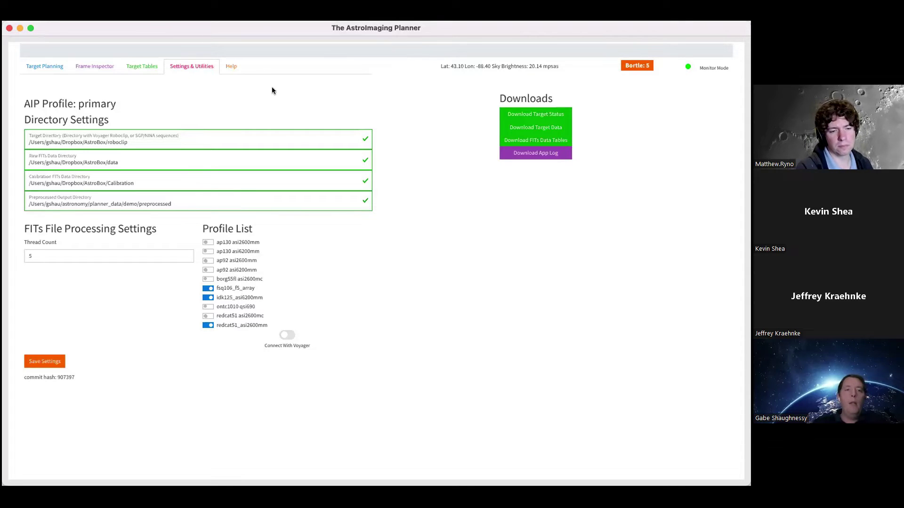
Step: Open the Frame Inspector and examine the acquired-data exposure bars for ic_1318 and abell_78
left_click(86, 61)
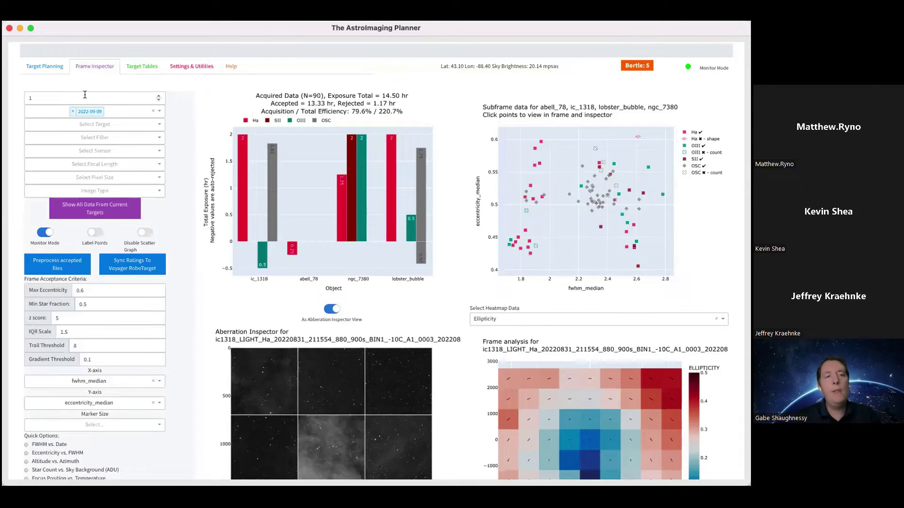
left_click(122, 107)
left_click(186, 107)
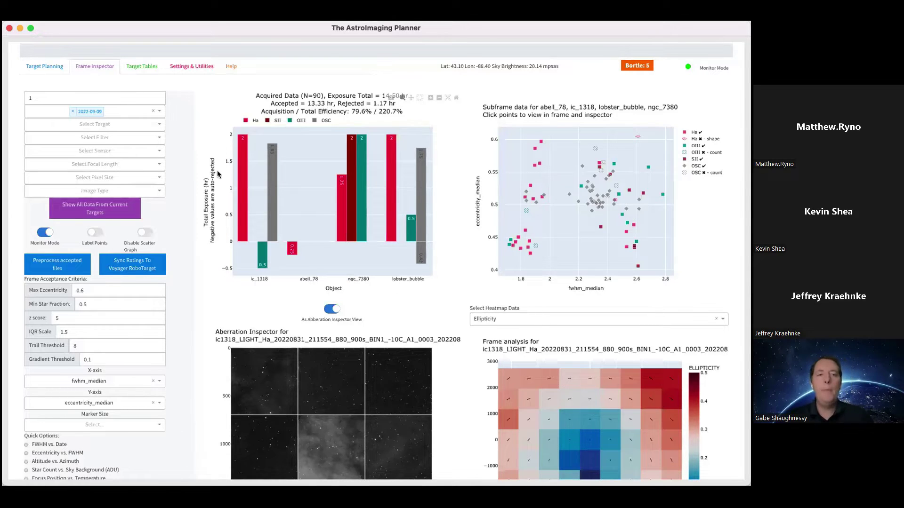
mouse_move(240, 158)
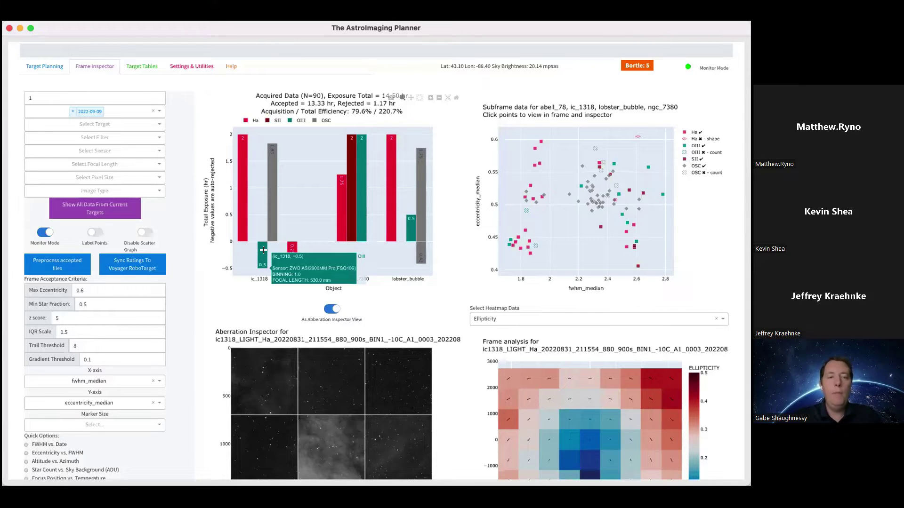
mouse_move(291, 248)
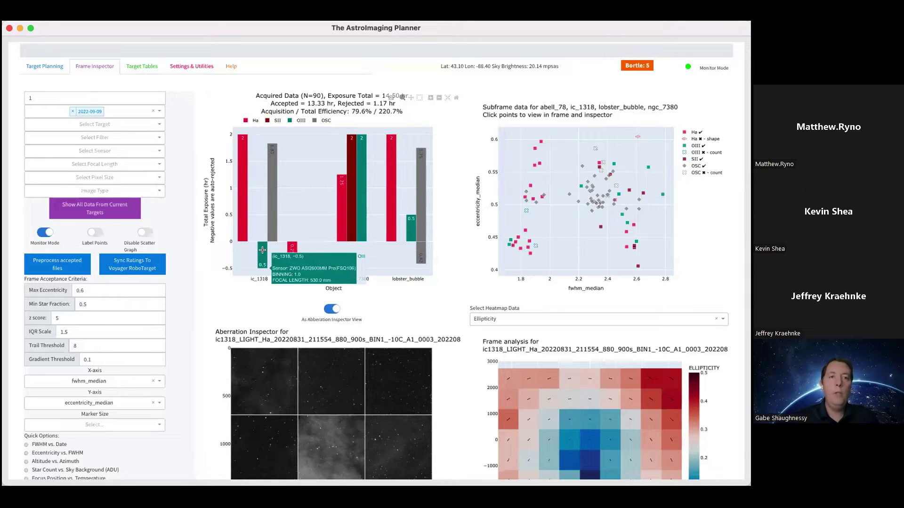
Step: Check the raw FITs data directory setting, and inspect the subframe scatter plot in the Frame Inspector
left_click(194, 66)
left_click(158, 156)
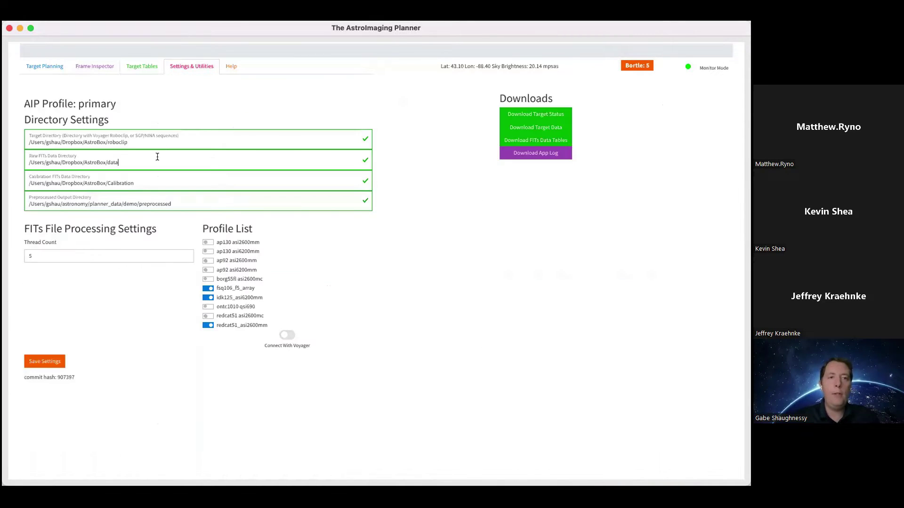
left_click(90, 66)
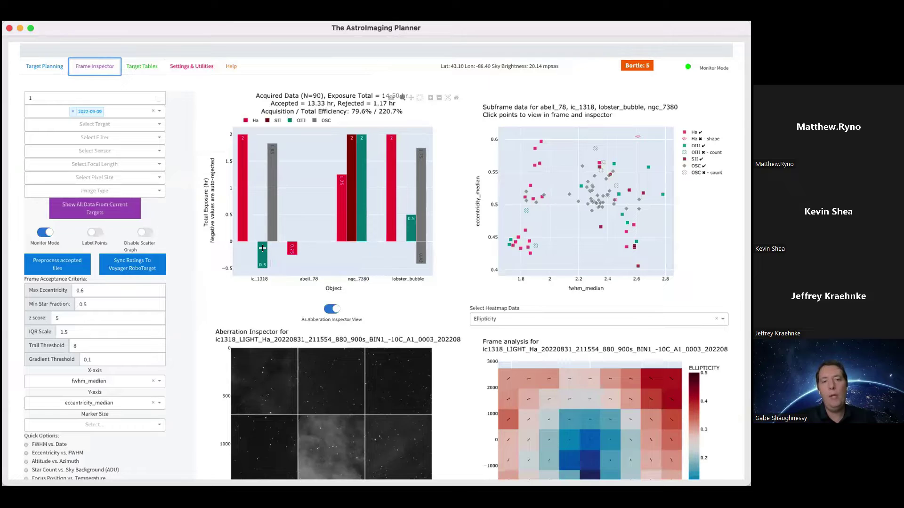
mouse_move(237, 248)
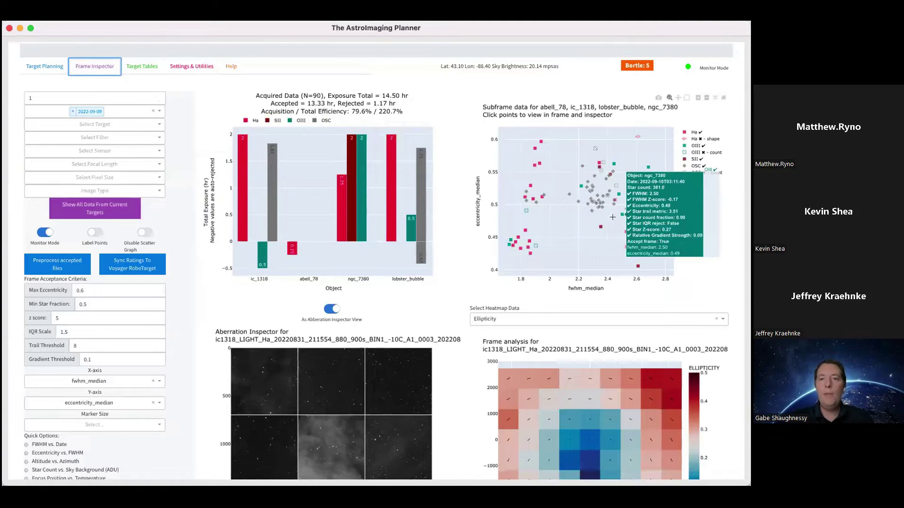
mouse_move(538, 136)
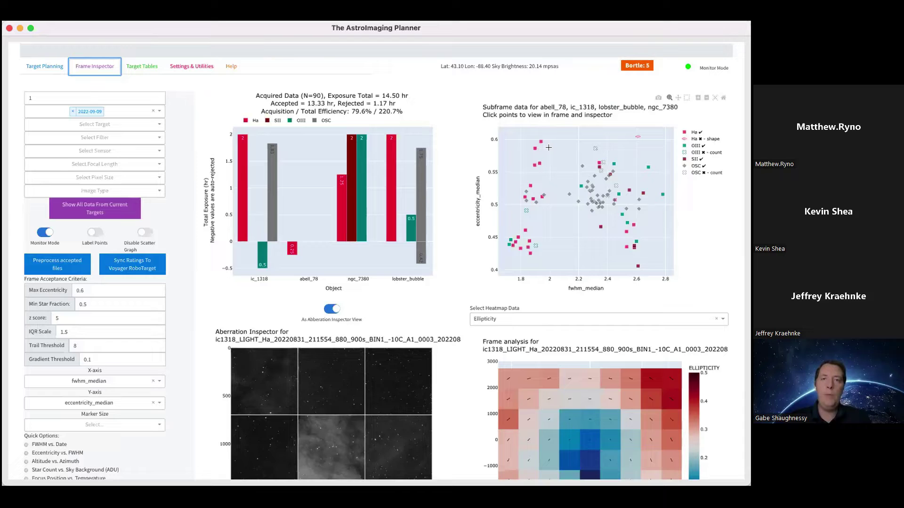
Step: Set the maximum eccentricity acceptance criterion to 0.45
left_click(100, 287)
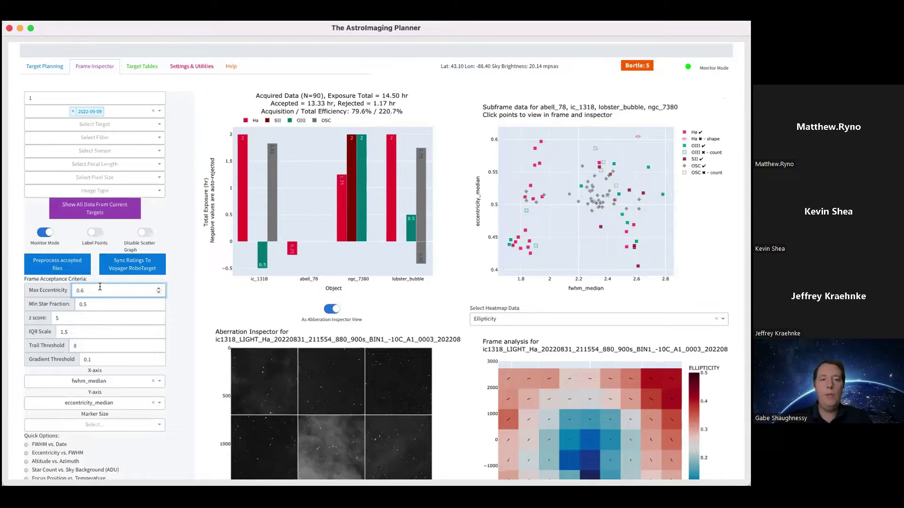
key("BackSpace")
type("5")
key("BackSpace")
type("45")
key("Tab")
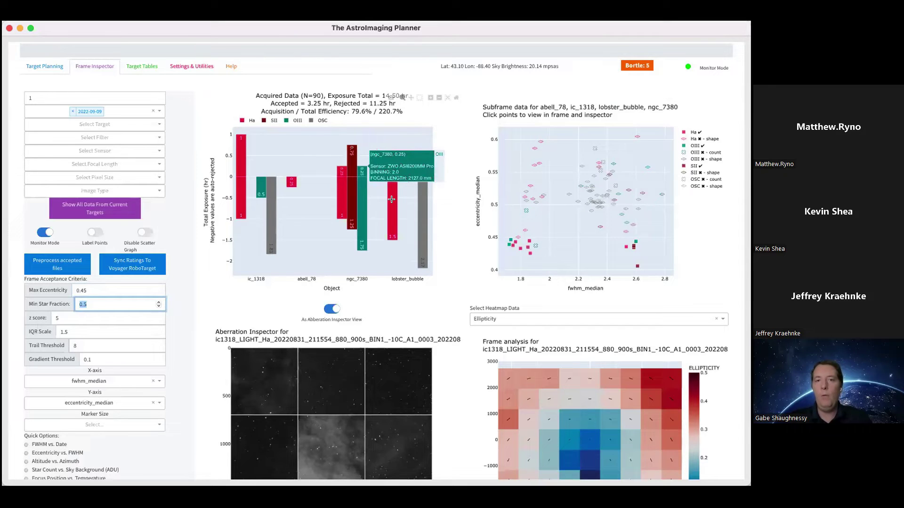
Step: Restore the maximum eccentricity acceptance criterion to 0.6
left_click(106, 286)
key("BackSpace")
key("BackSpace")
type("5")
key("BackSpace")
type("6")
key("Tab")
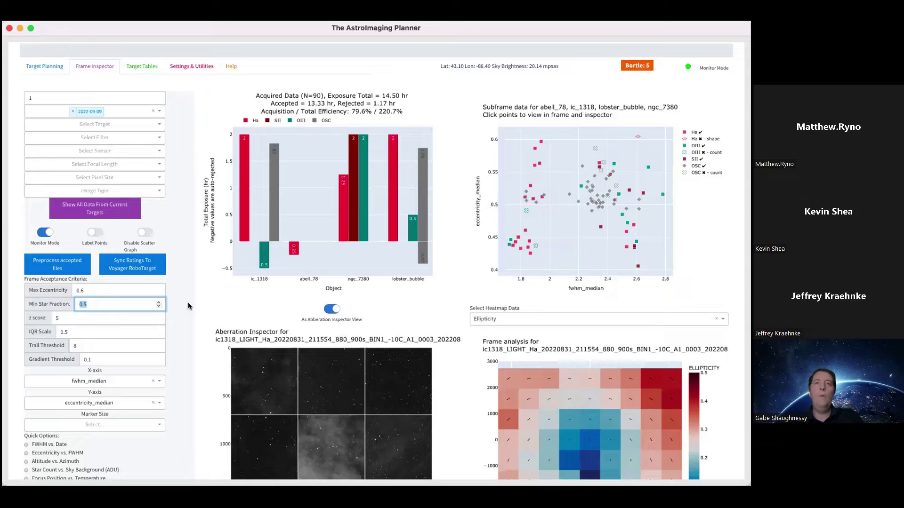
Step: Review the z score, IQR scale, trail threshold and gradient threshold acceptance criteria
left_click(93, 316)
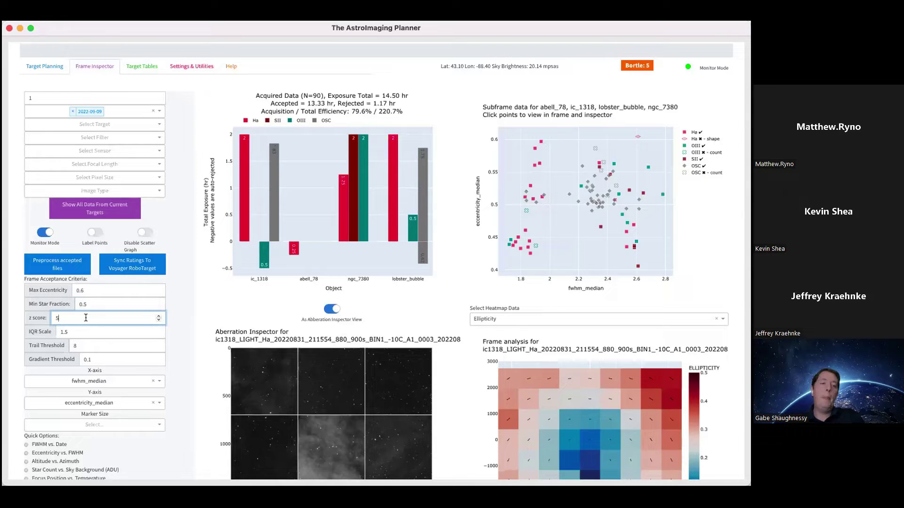
left_click(84, 331)
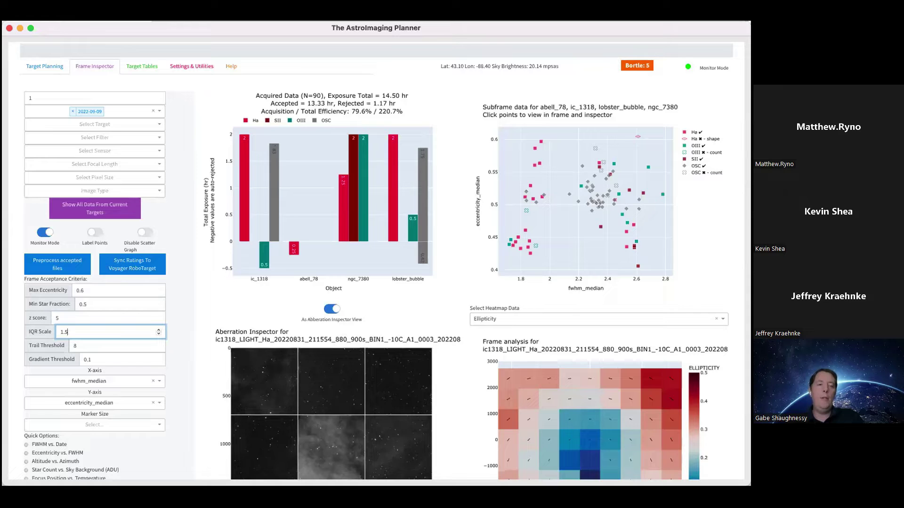
left_click(106, 345)
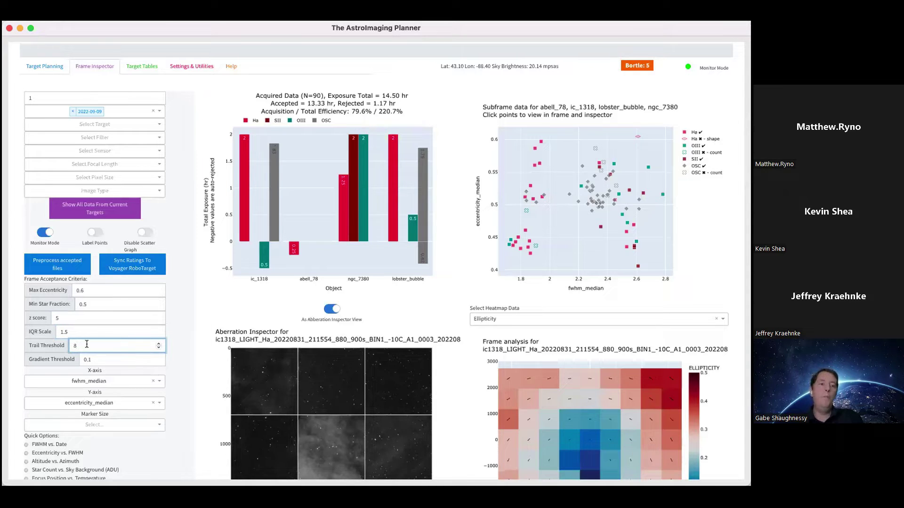
left_click(108, 356)
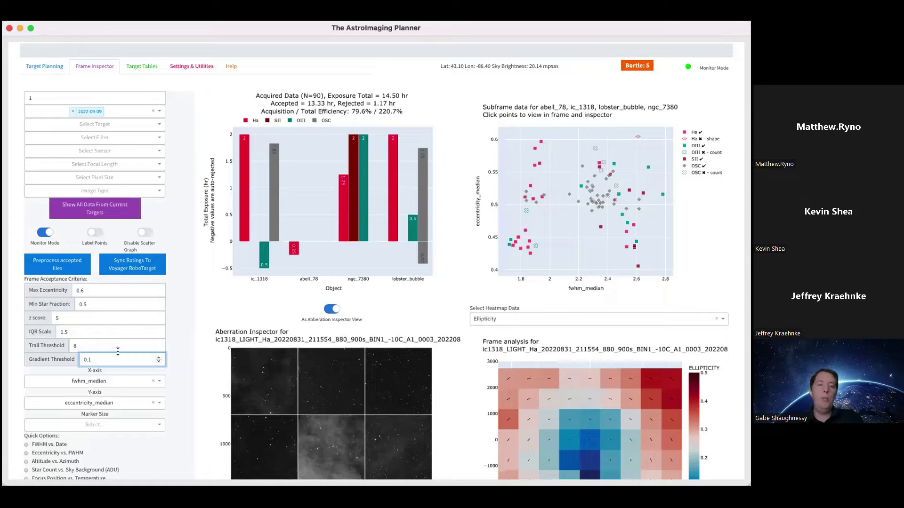
left_click(209, 298)
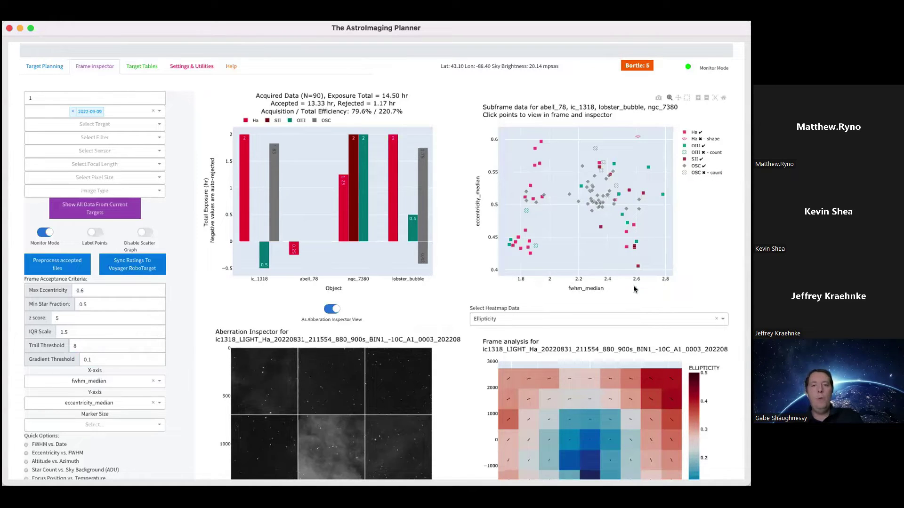
Step: Set the subframe scatter plot's X-axis to DATE-OBS
left_click(87, 384)
scroll(97, 409, "down", 5)
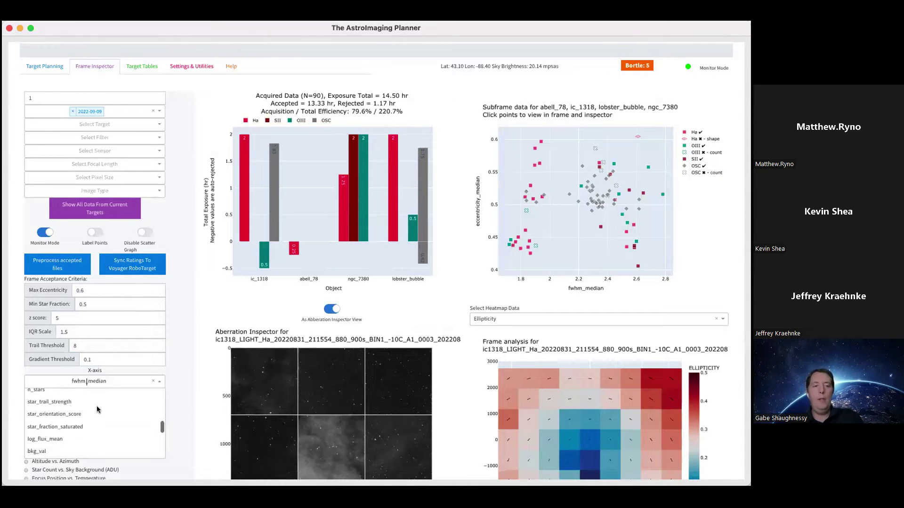
scroll(97, 433, "up", 3)
left_click(189, 374)
left_click(107, 377)
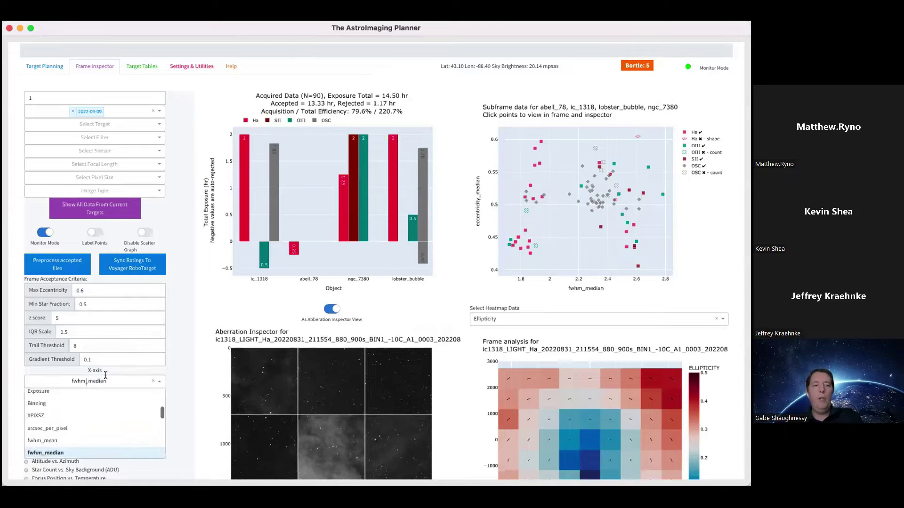
type("date")
left_click(100, 395)
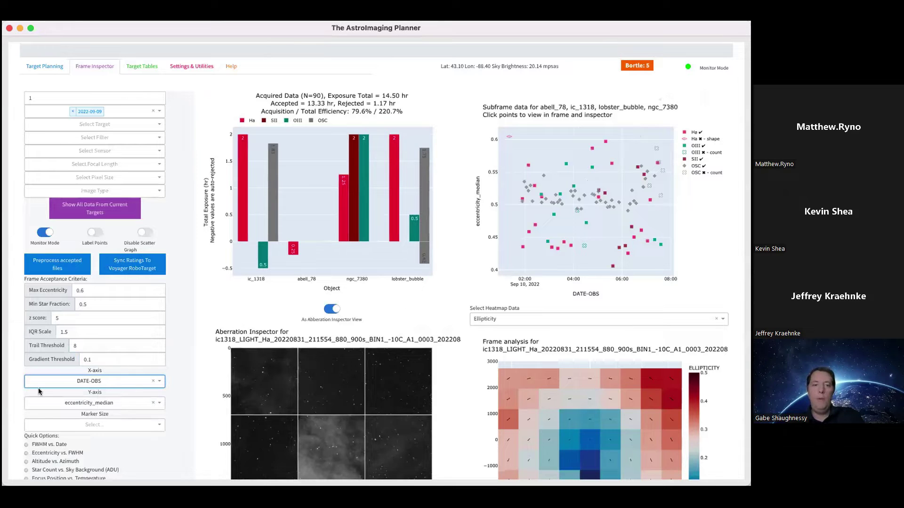
Step: Set the subframe scatter plot's Y-axis to fwhm_median and examine the trend over the night
left_click(67, 404)
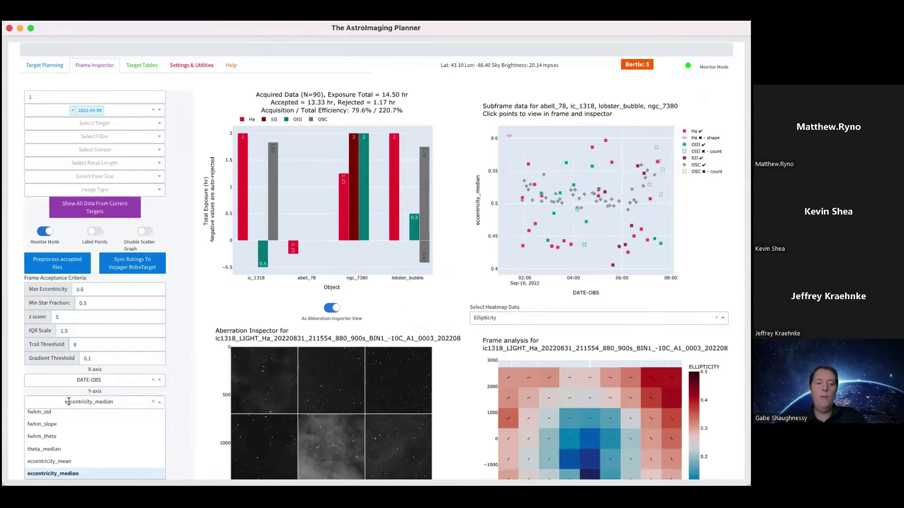
type("fw")
left_click(69, 427)
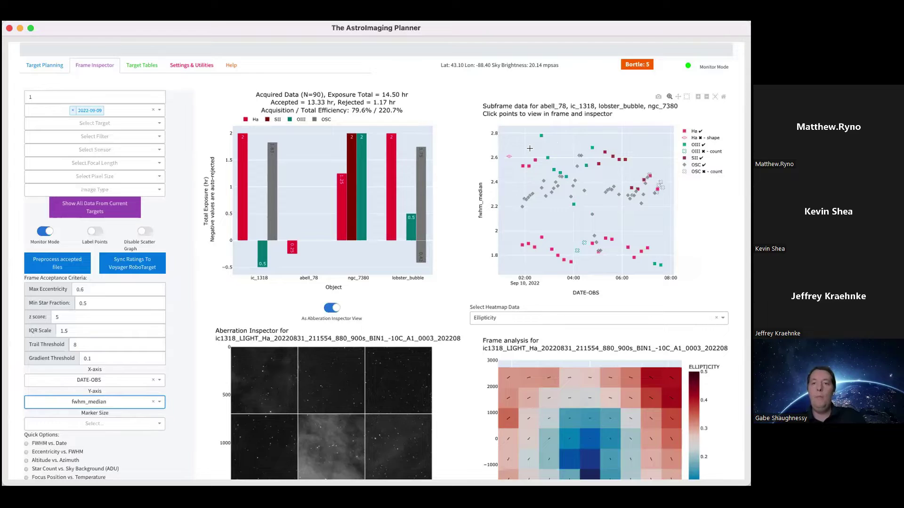
mouse_move(505, 151)
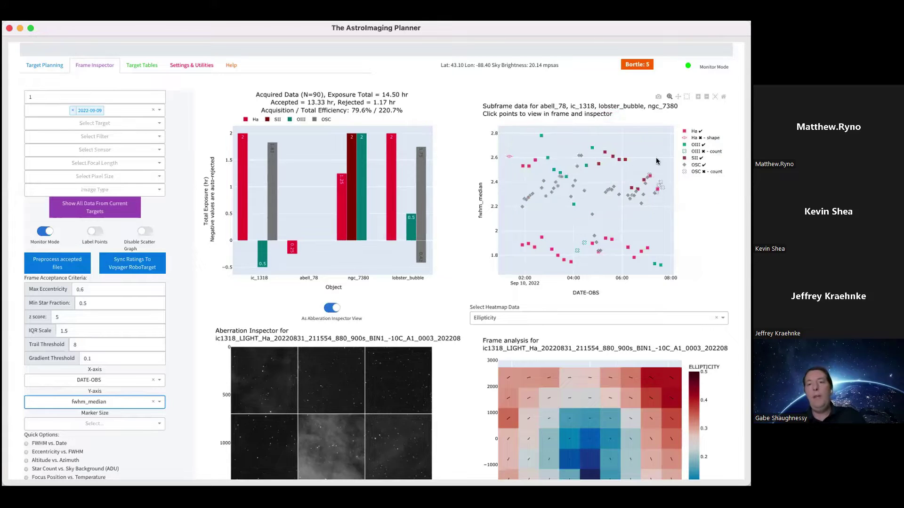
left_click(700, 234)
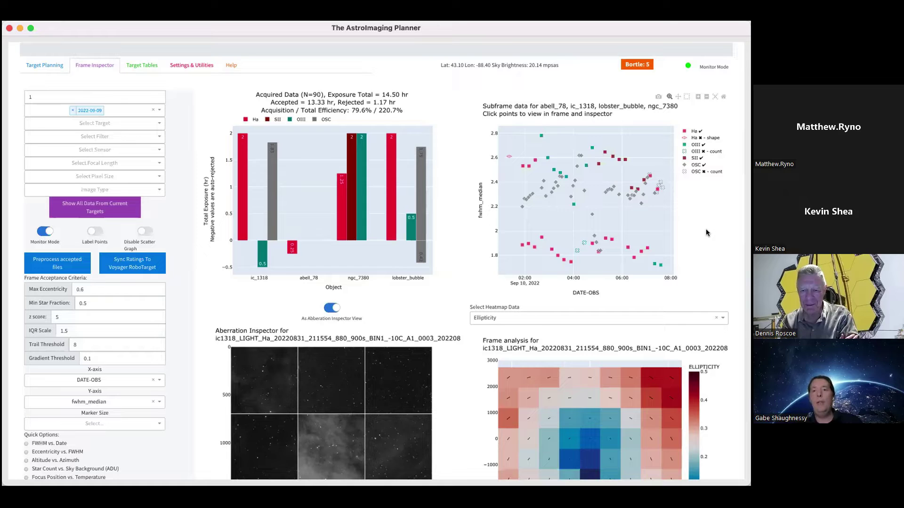
Step: Check the location data from the target planning page and close the location dialog
left_click(44, 63)
left_click(90, 131)
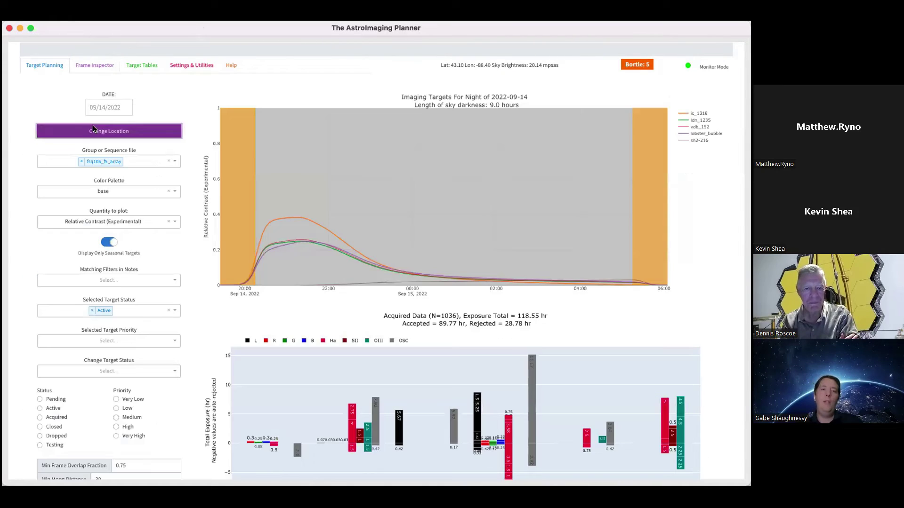
left_click(508, 63)
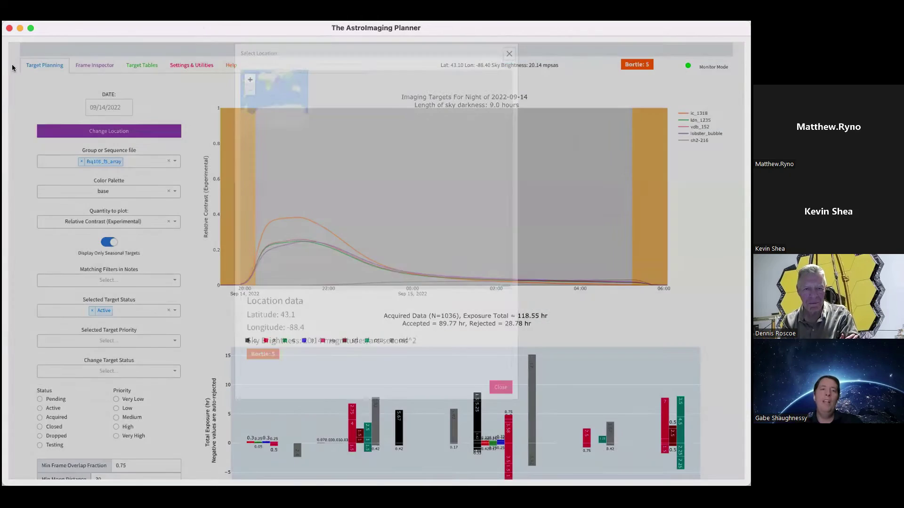
Step: In the Frame Inspector, apply the FWHM vs. Date quick option to the scatter plot, followed by Eccentricity vs. FWHM
left_click(85, 62)
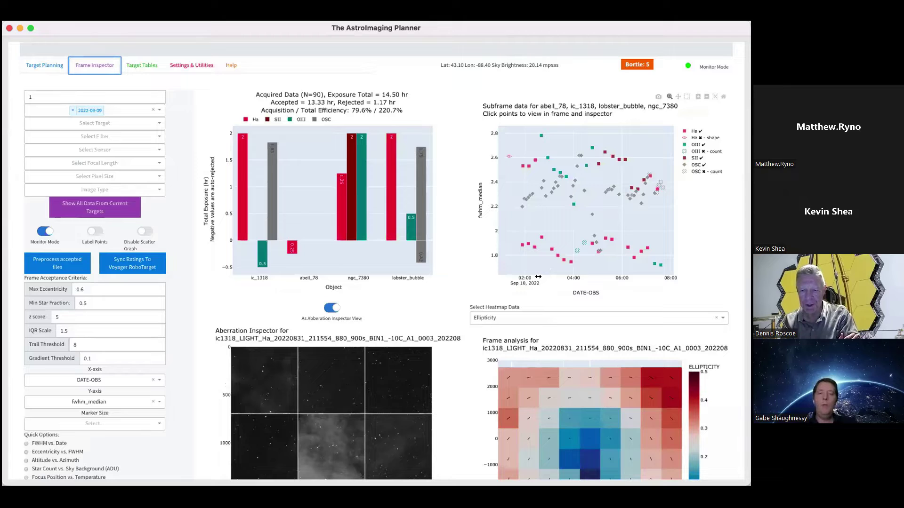
left_click(458, 274)
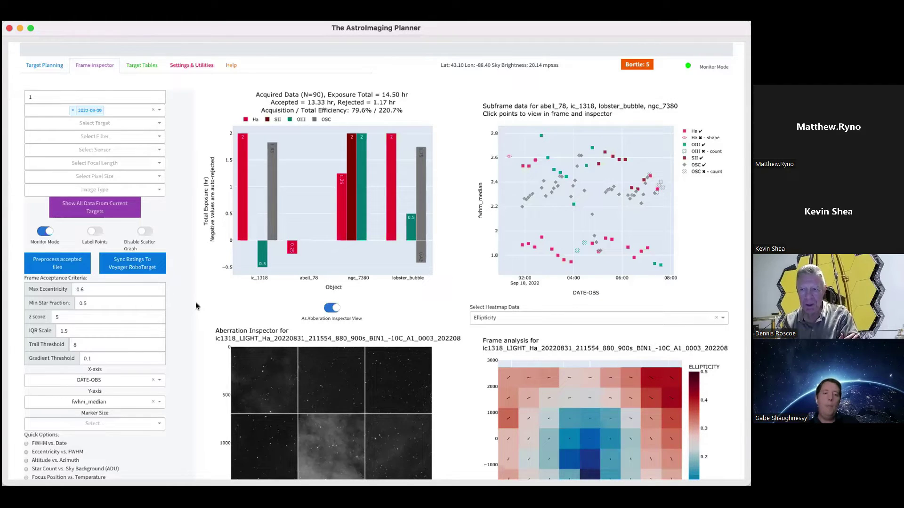
scroll(196, 302, "down", 3)
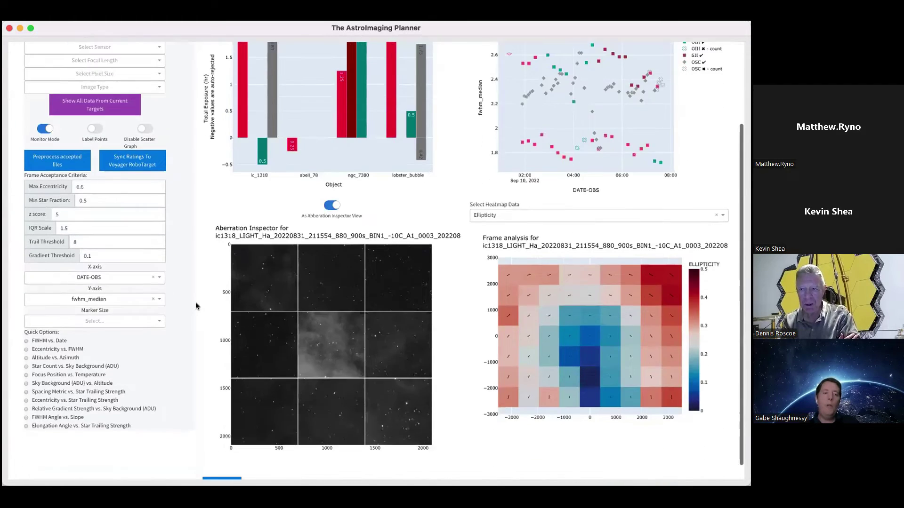
left_click(43, 342)
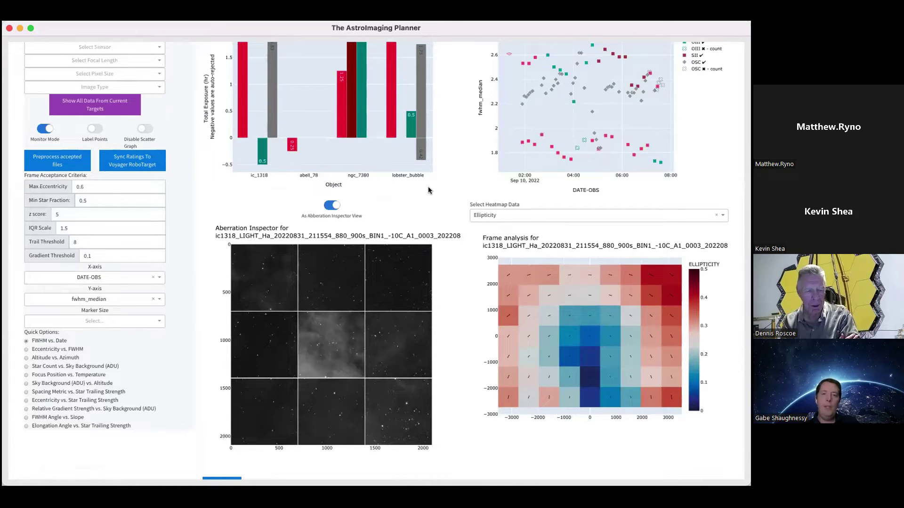
scroll(425, 188, "up", 1)
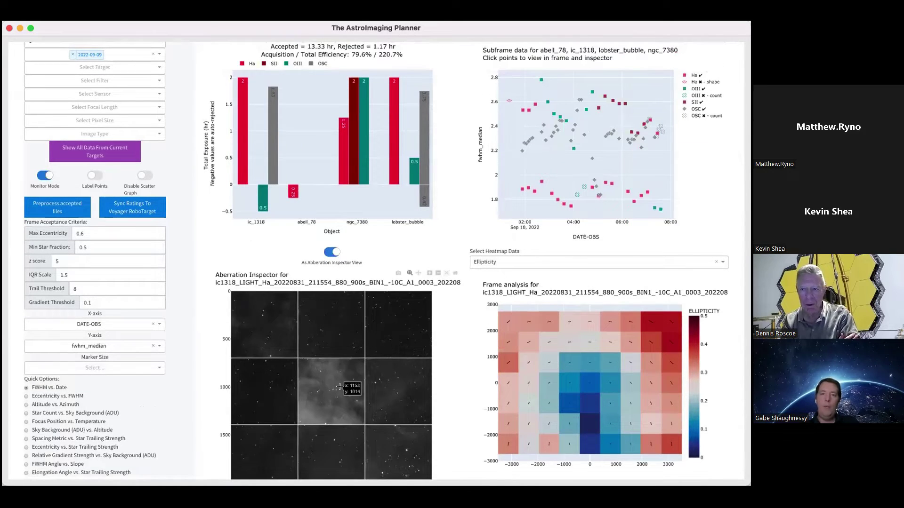
left_click(40, 396)
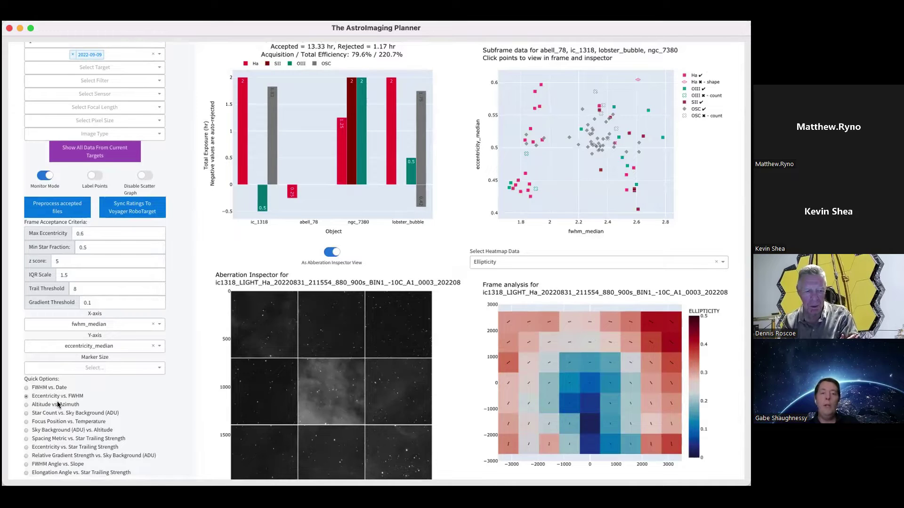
Step: Apply the Altitude vs. Azimuth quick option to the subframe scatter plot, followed by Star Count vs. Sky Background (ADU)
left_click(58, 405)
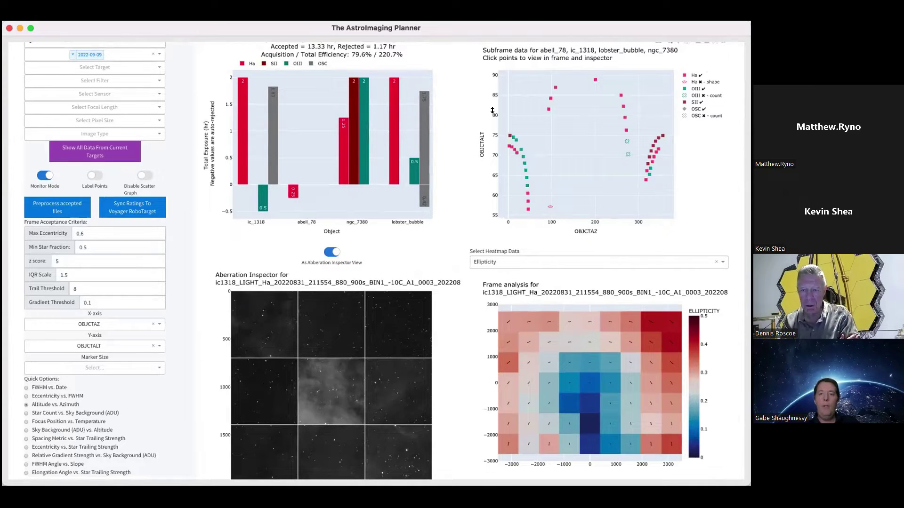
left_click(39, 415)
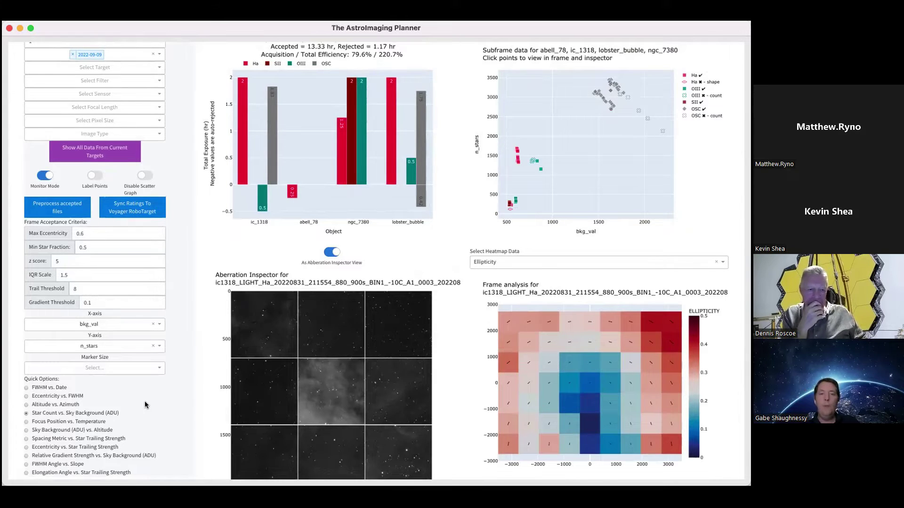
Step: Plot the subframes with the Focus Position vs. Temperature quick option, followed by Sky Background (ADU) vs. Altitude
left_click(73, 418)
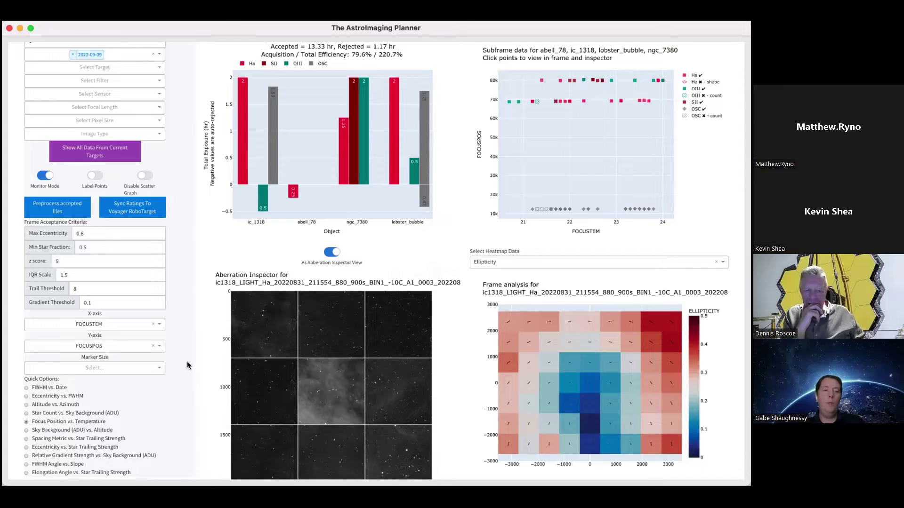
scroll(188, 361, "down", 2)
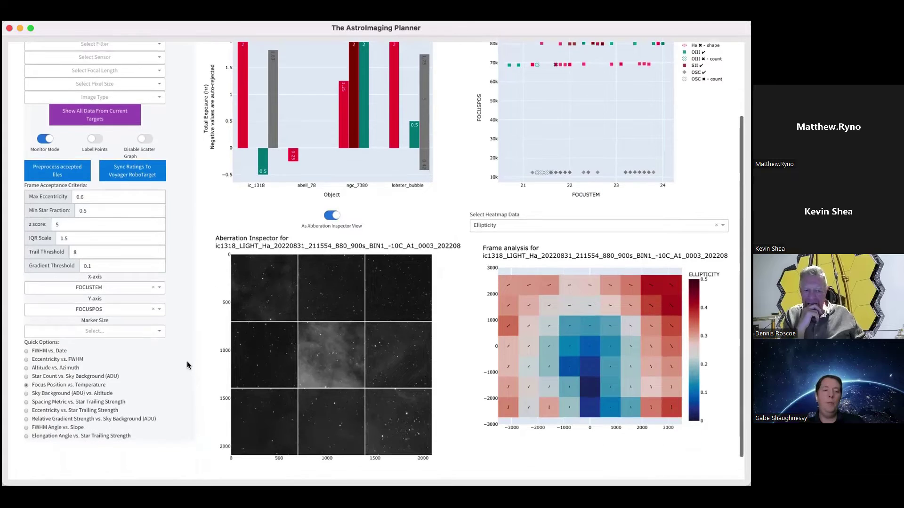
left_click(53, 394)
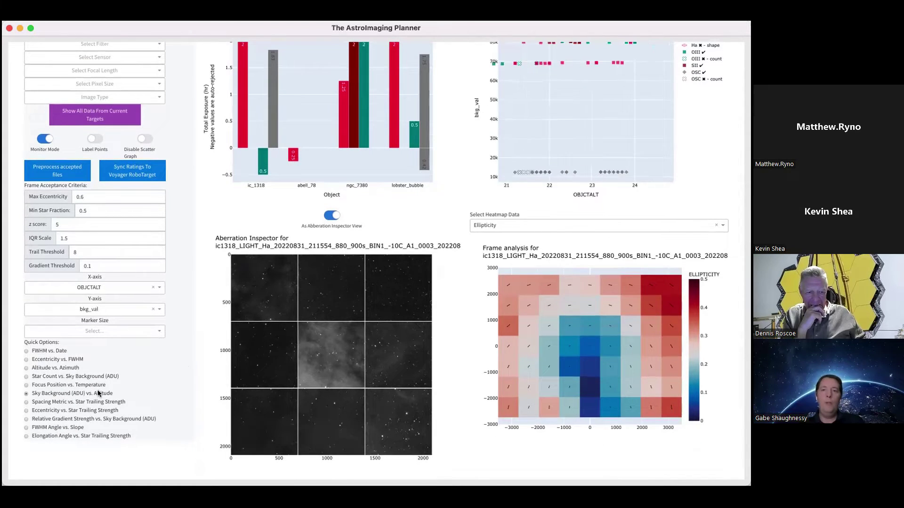
scroll(98, 389, "down", 1)
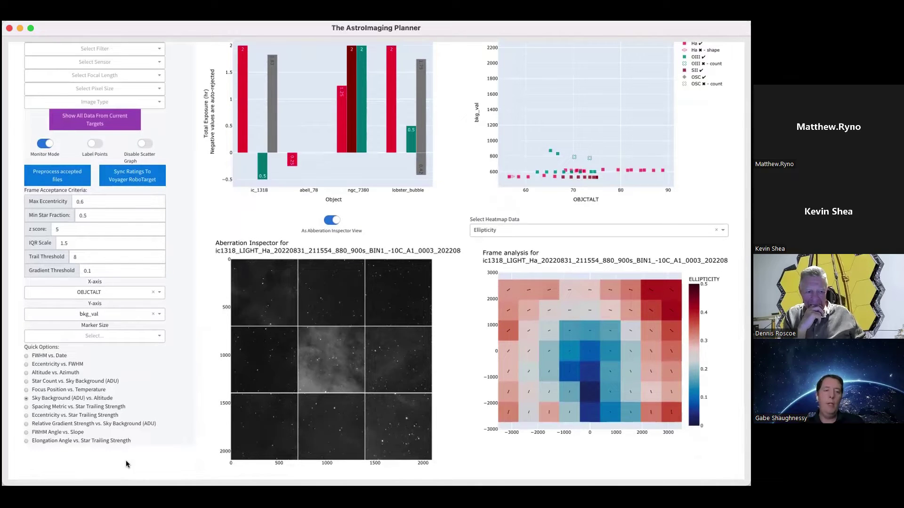
scroll(202, 261, "up", 2)
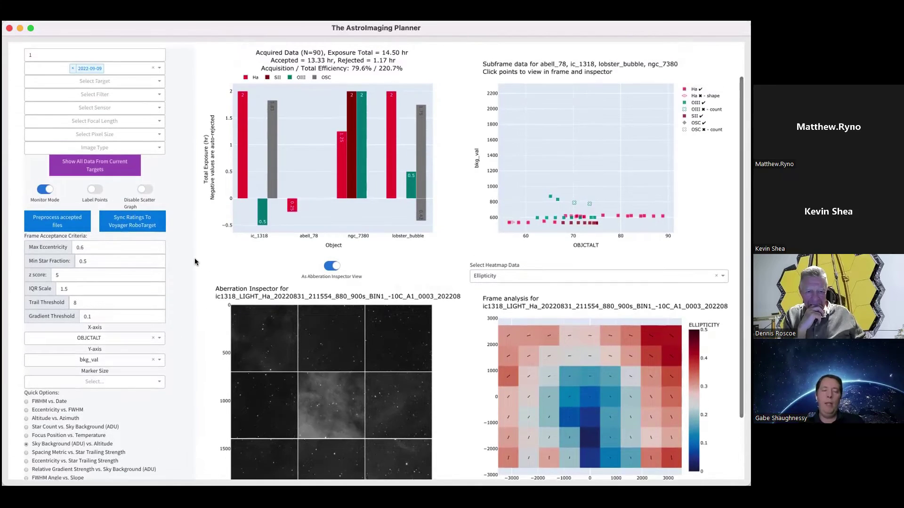
Step: Check the X-axis choices, leave them unchanged, and apply the FWHM vs. Date quick option to the scatter plot
left_click(81, 337)
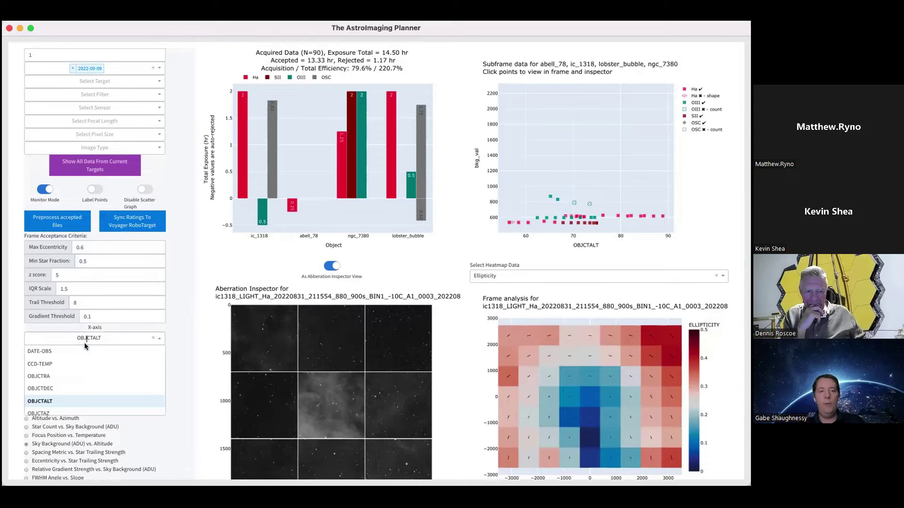
left_click(192, 332)
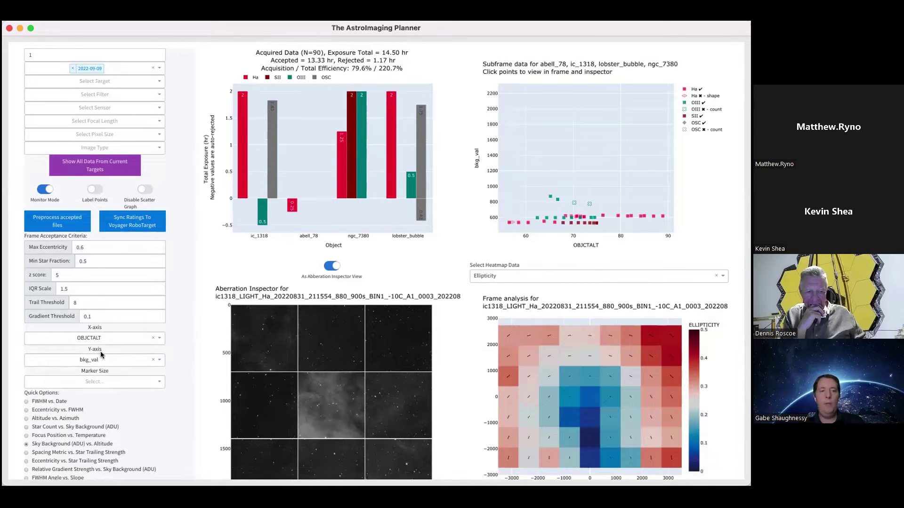
scroll(185, 323, "up", 1)
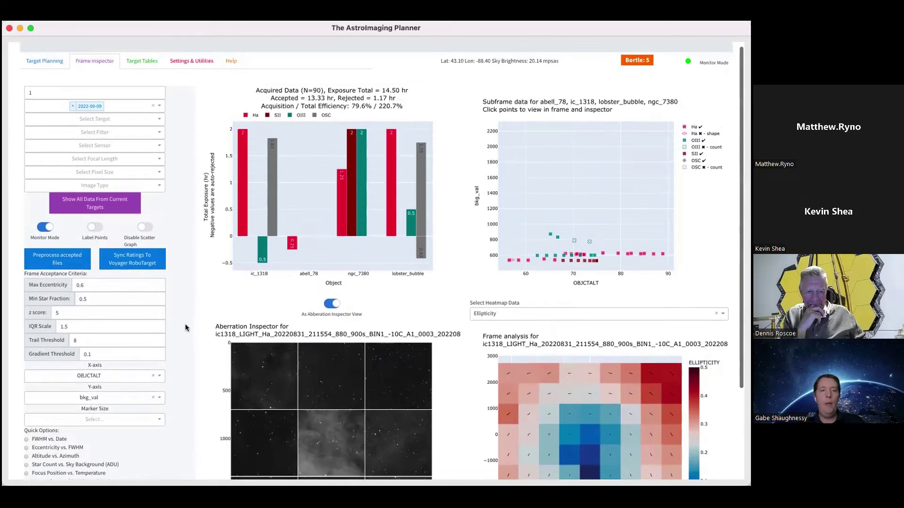
left_click(40, 441)
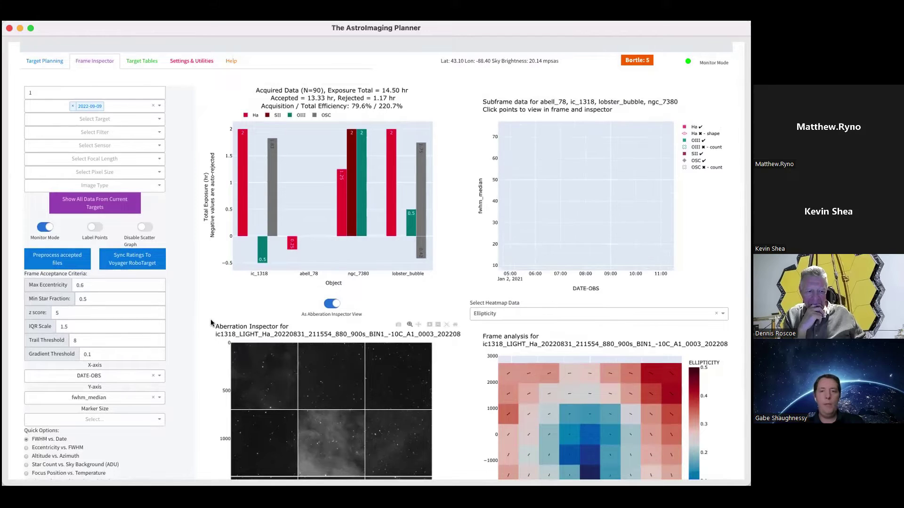
Step: Open the earliest accepted ic_1318 Ha subframe from the scatter plot and inspect its upper-left aberration tile up close, restoring the full view
mouse_move(605, 234)
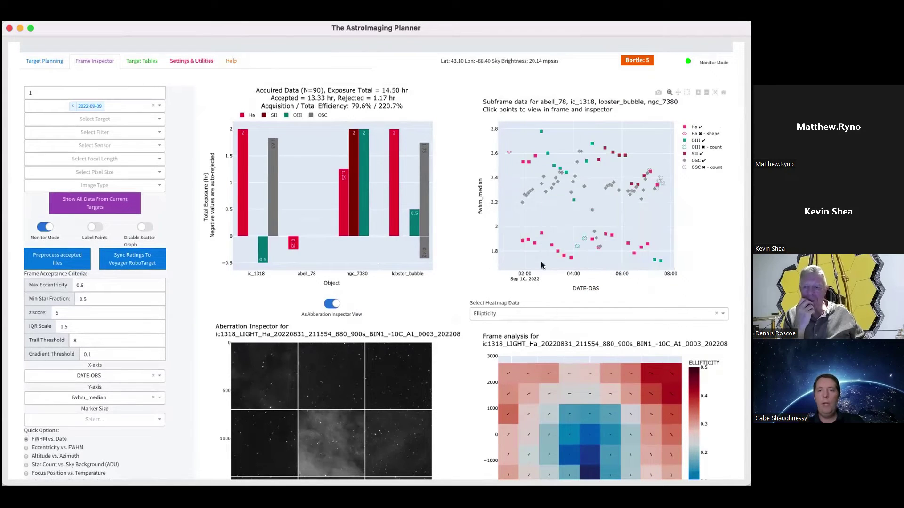
mouse_move(520, 238)
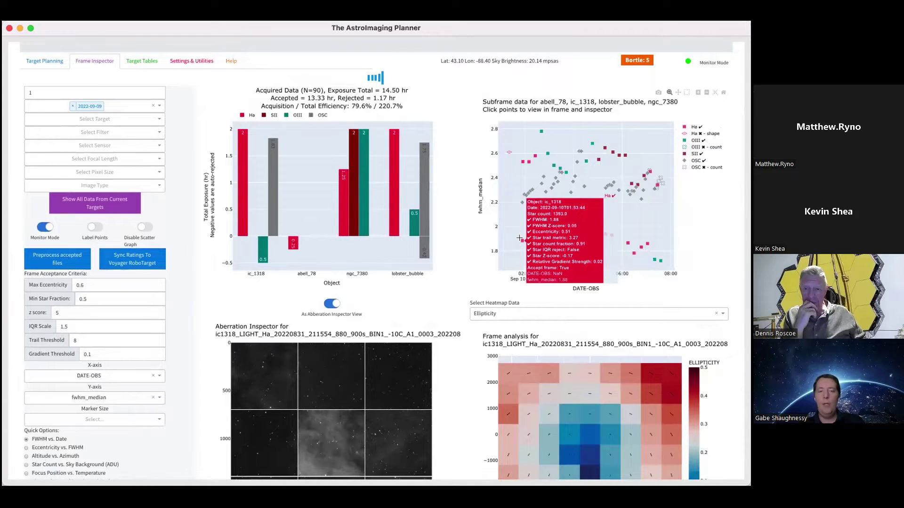
scroll(470, 229, "down", 2)
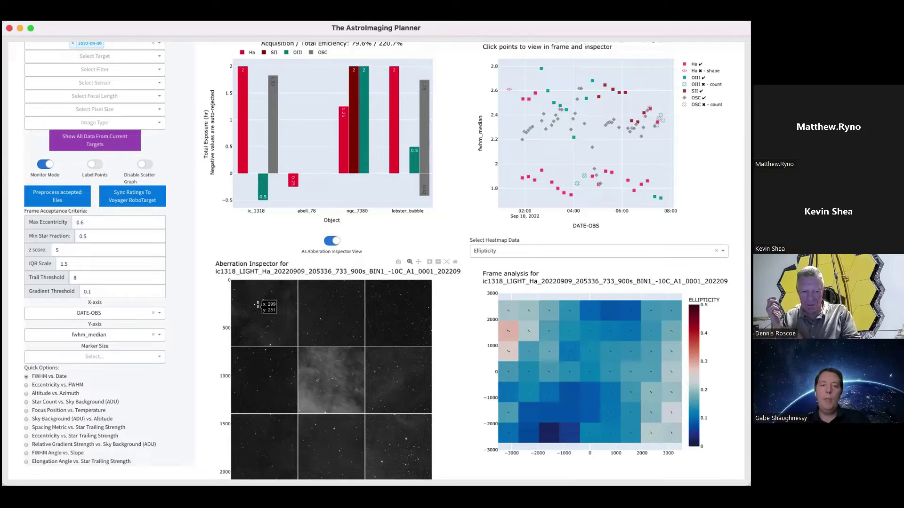
left_click_drag(245, 289, 276, 331)
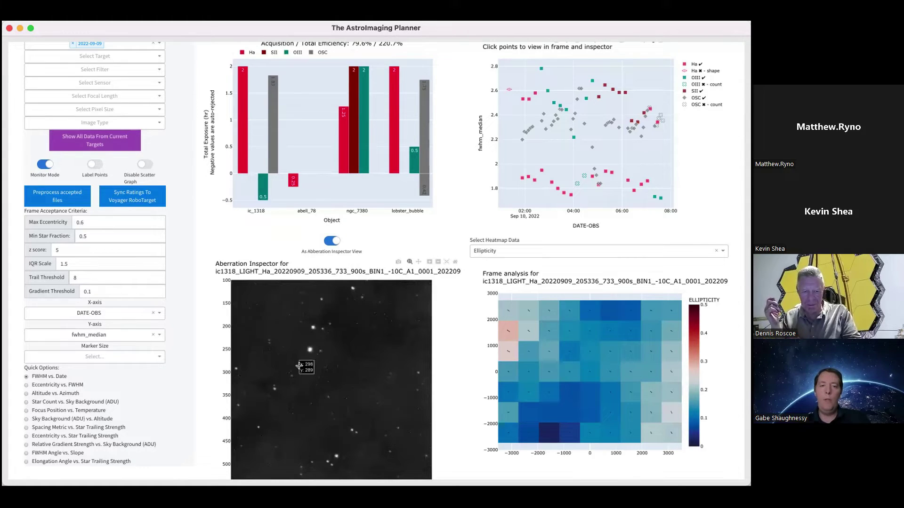
double_click(341, 376)
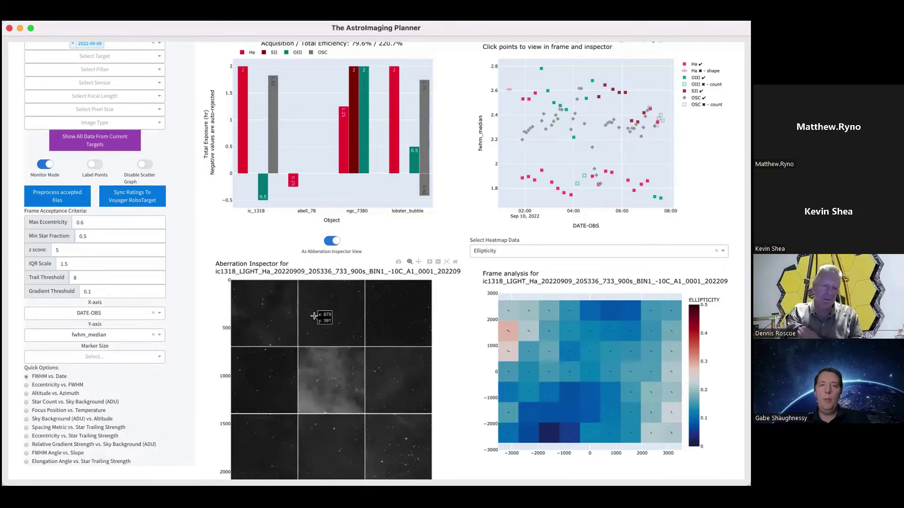
Step: Examine the star shape data across the cells of the ic_1318 frame's ellipticity heatmap
mouse_move(514, 317)
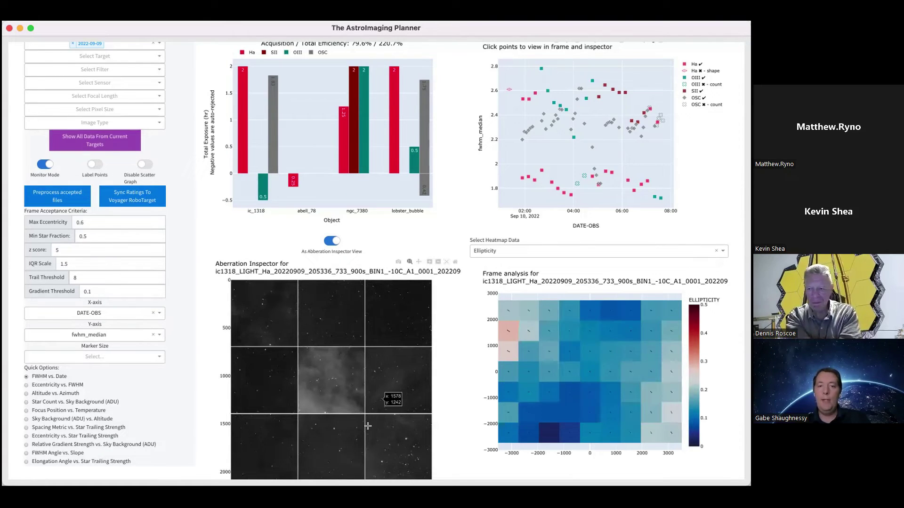
mouse_move(602, 329)
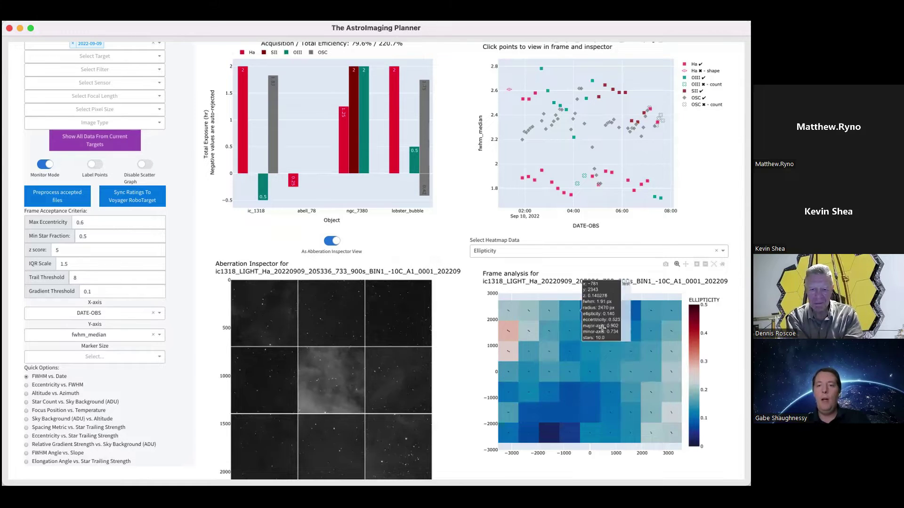
mouse_move(549, 340)
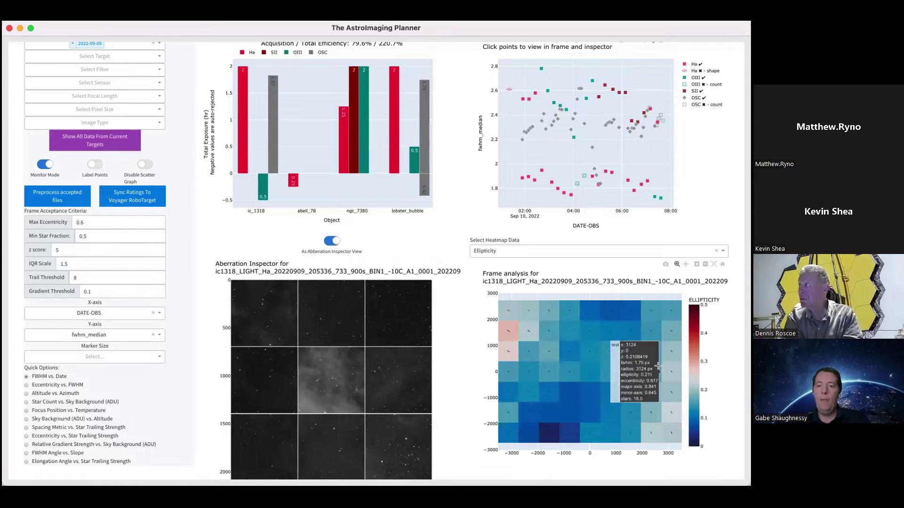
mouse_move(570, 357)
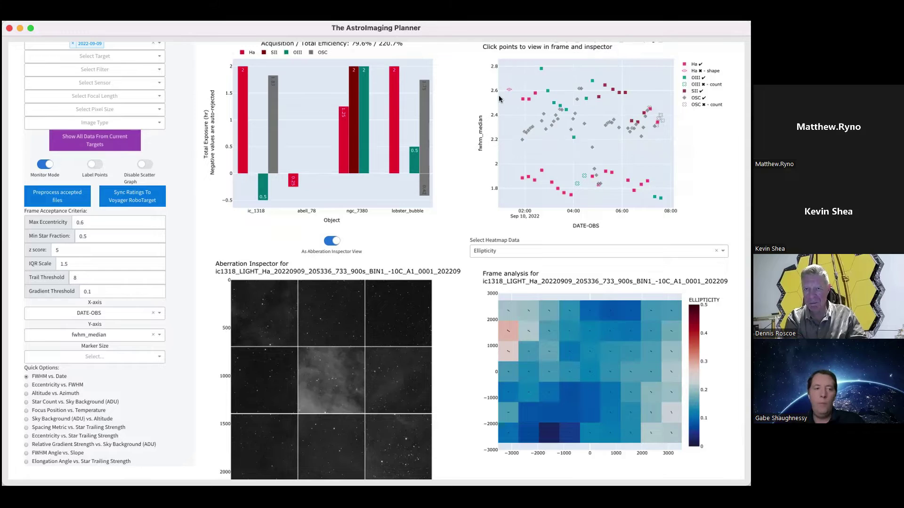
Step: Plot Eccentricity vs. FWHM, open the shape-rejected abell_78 Ha subframe, and inspect its stars and ellipticity heatmap
left_click(51, 386)
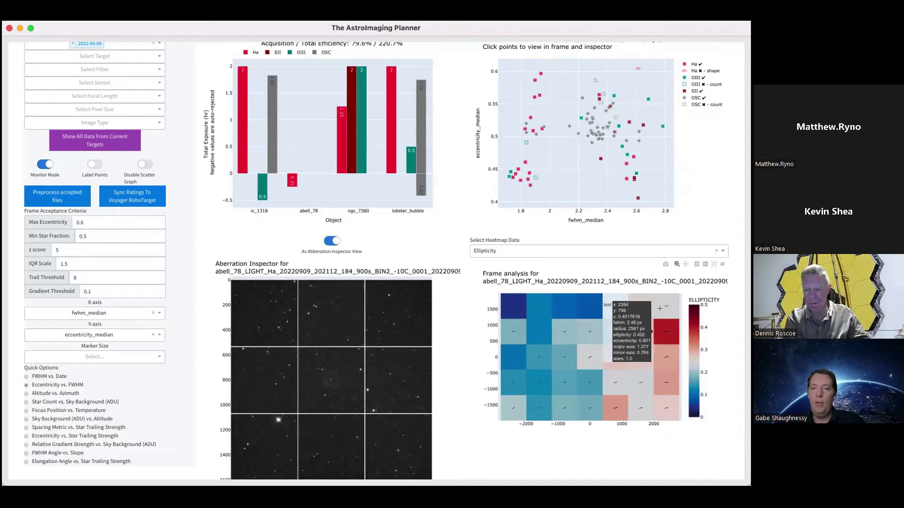
left_click_drag(353, 379, 393, 412)
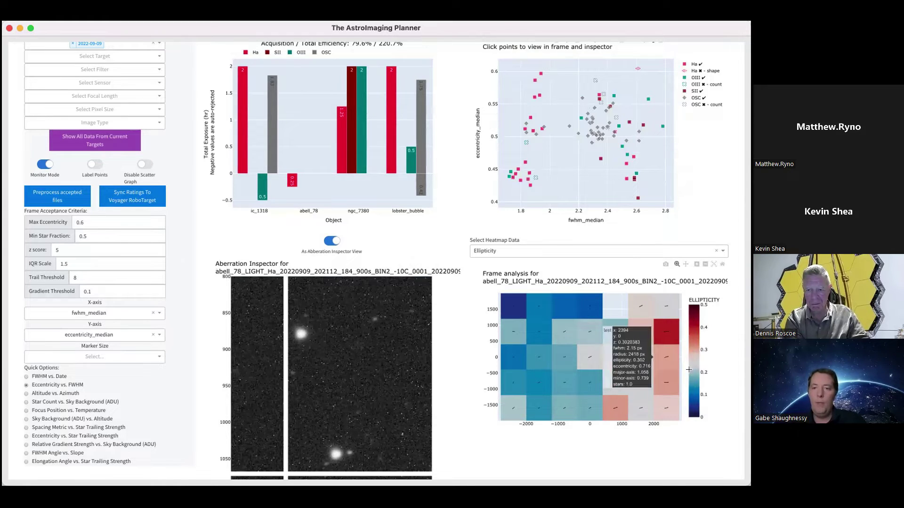
mouse_move(674, 354)
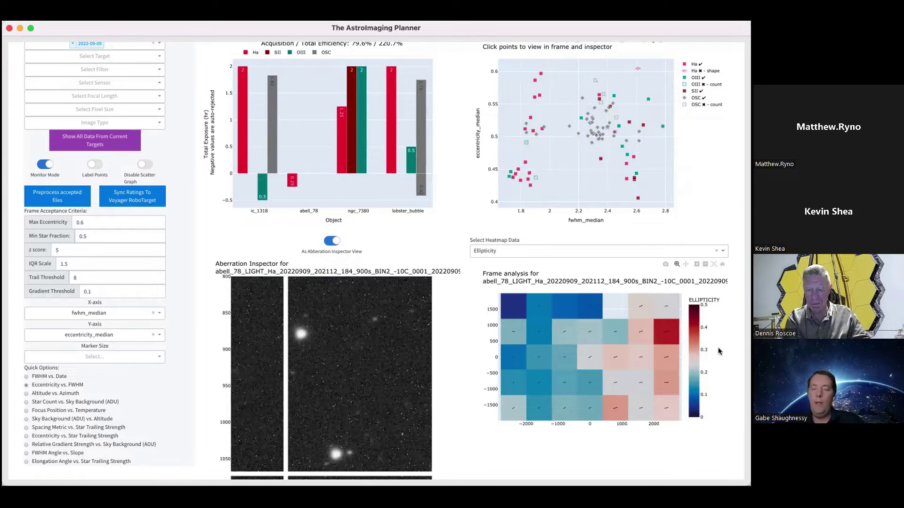
Step: Show FWHM in the abell_78 frame analysis heatmap, followed by Eccentricity
left_click(536, 251)
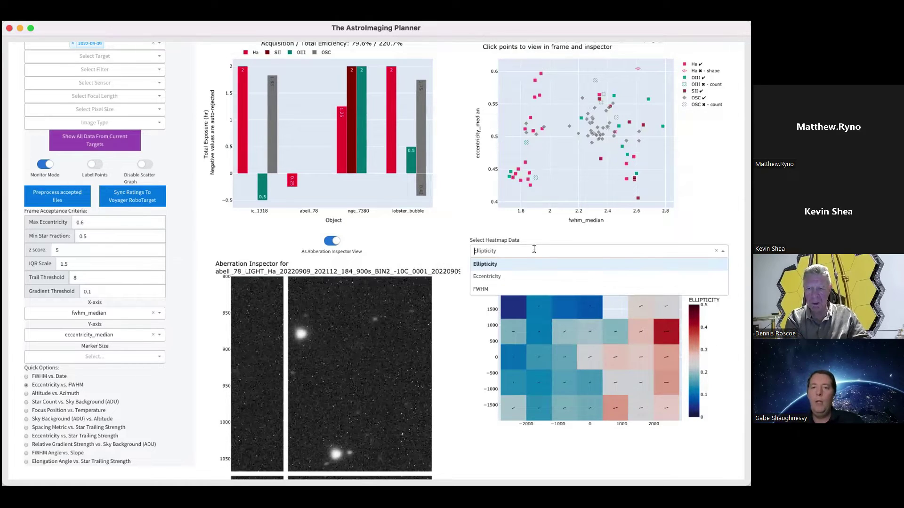
left_click(501, 289)
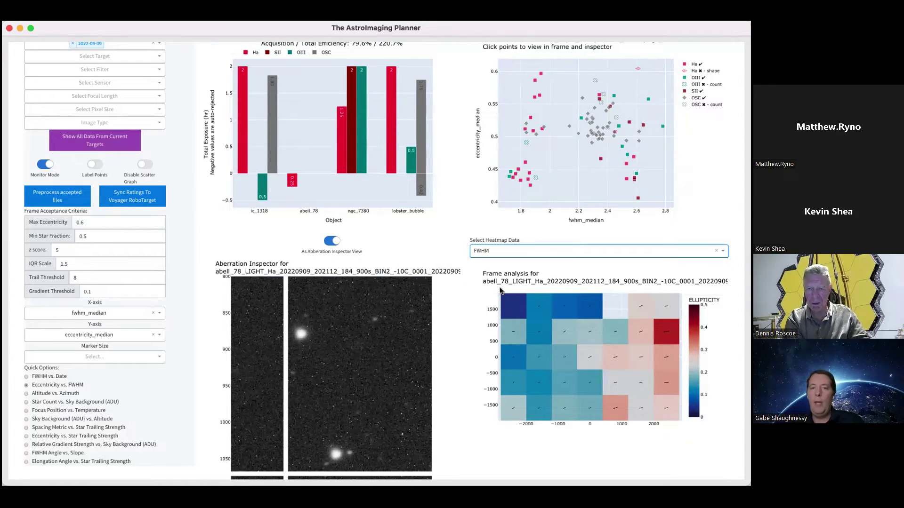
left_click(569, 252)
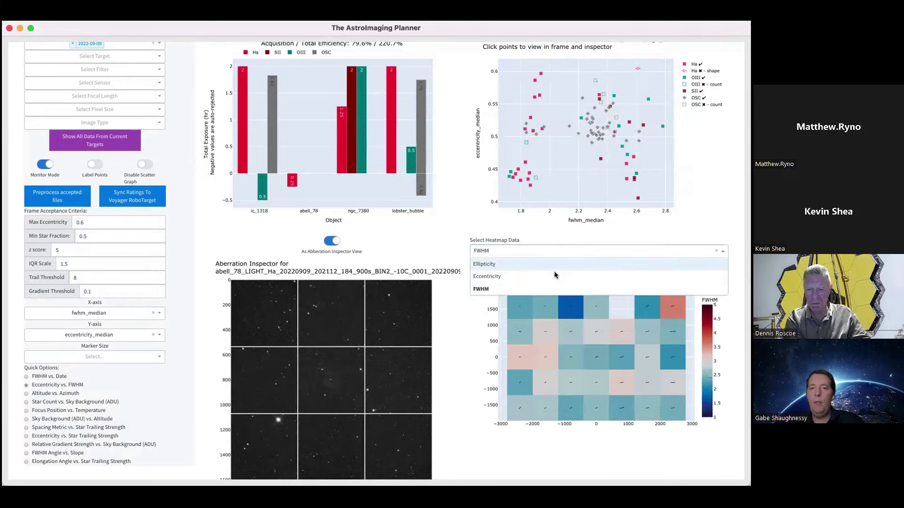
left_click(549, 275)
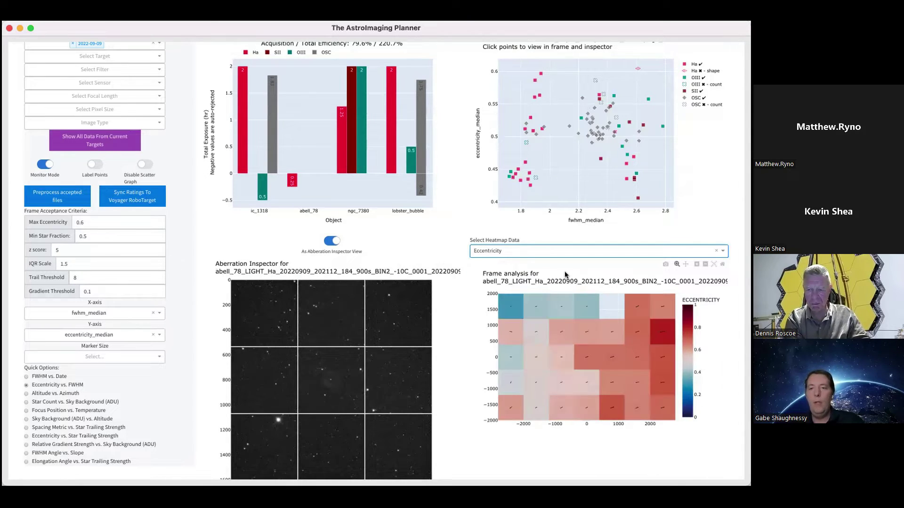
left_click(468, 307)
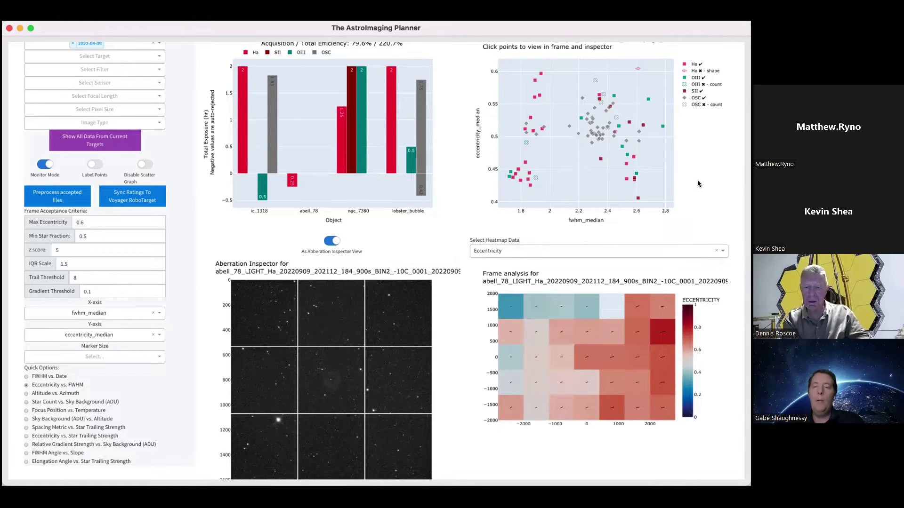
scroll(698, 184, "up", 1)
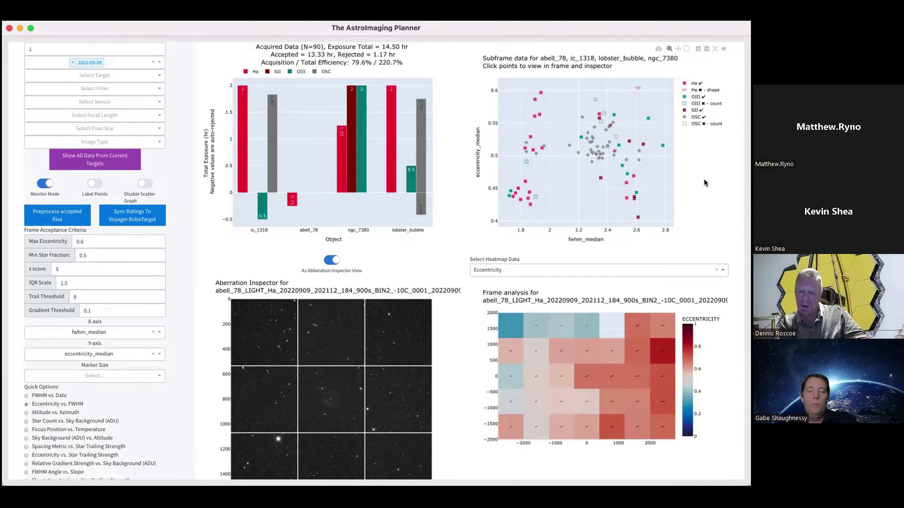
scroll(704, 180, "down", 1)
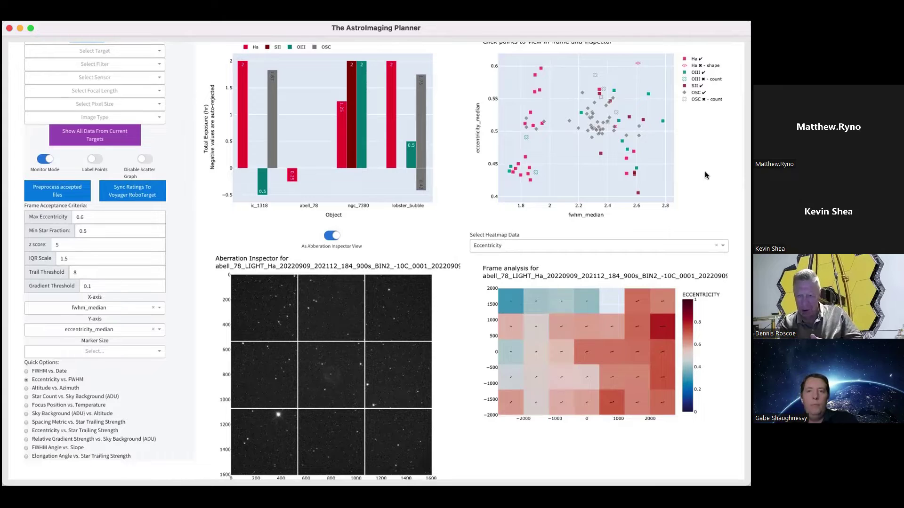
scroll(705, 171, "up", 1)
mouse_move(636, 82)
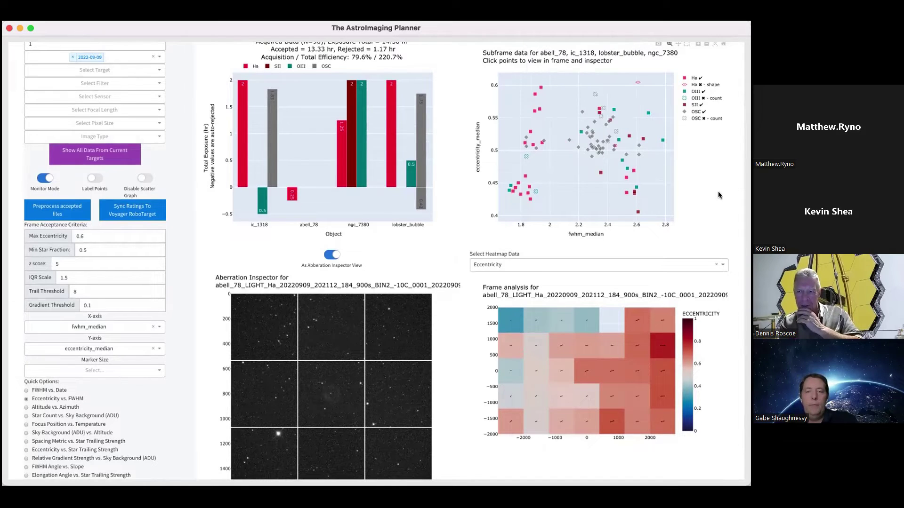
Step: Set the number of most recent imaging nights to load in the Frame Inspector to 6
scroll(718, 195, "up", 1)
left_click(80, 72)
left_click(182, 73)
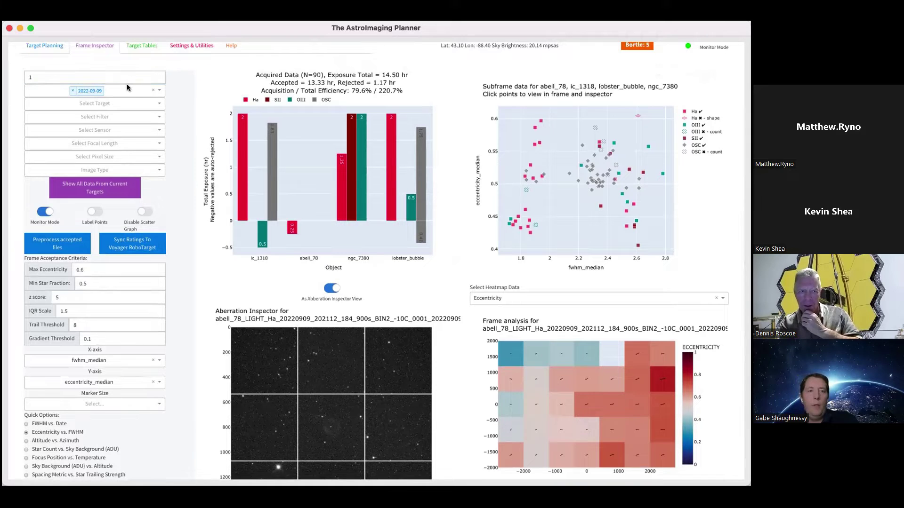
left_click(114, 76)
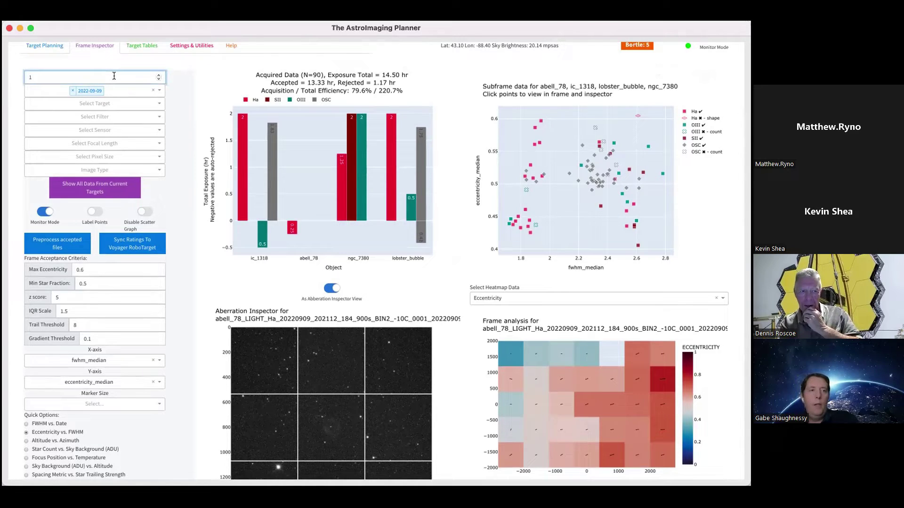
key("BackSpace")
type("6")
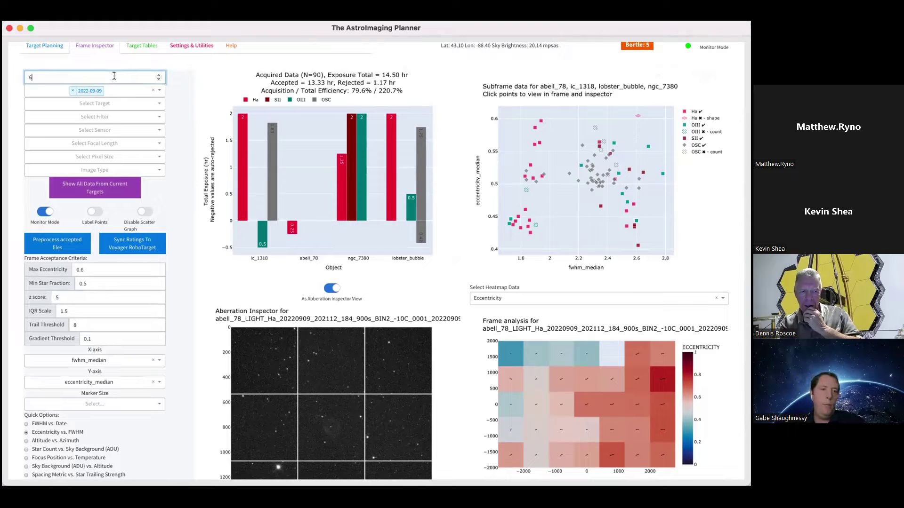
key("Tab")
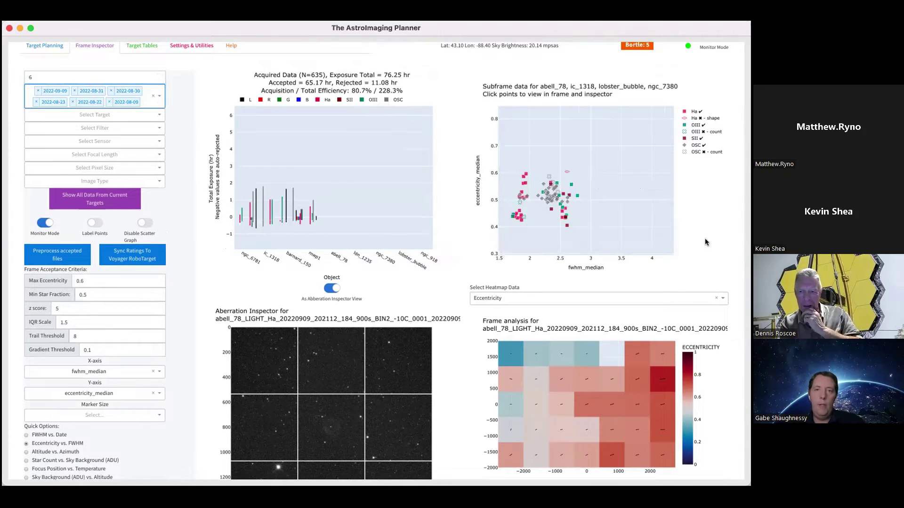
Step: Open an ngc7380 Ha subframe from the Eccentricity vs. FWHM plot and inspect its aberration view and eccentricity heatmap
mouse_move(546, 140)
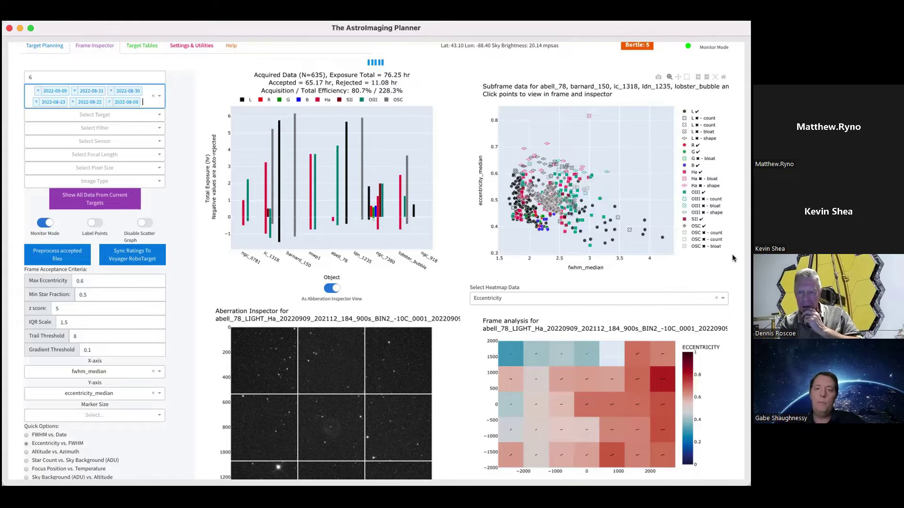
scroll(733, 258, "down", 4)
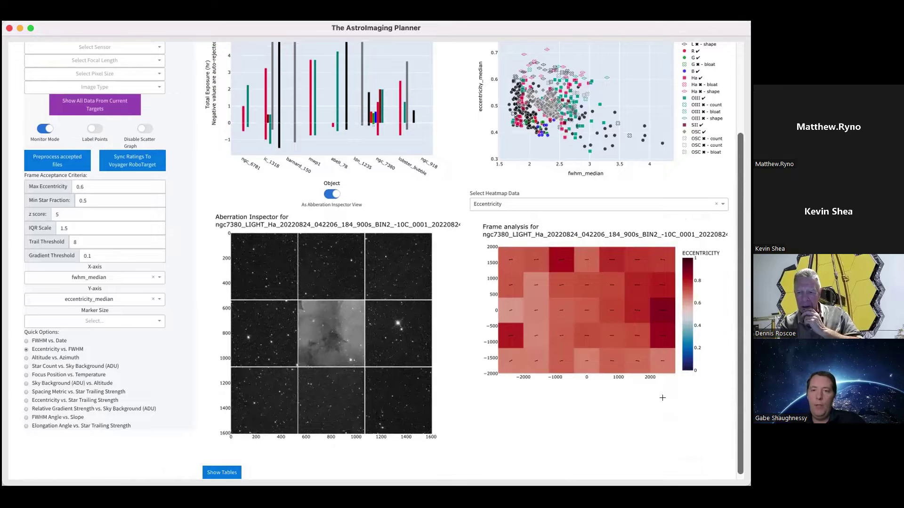
mouse_move(669, 334)
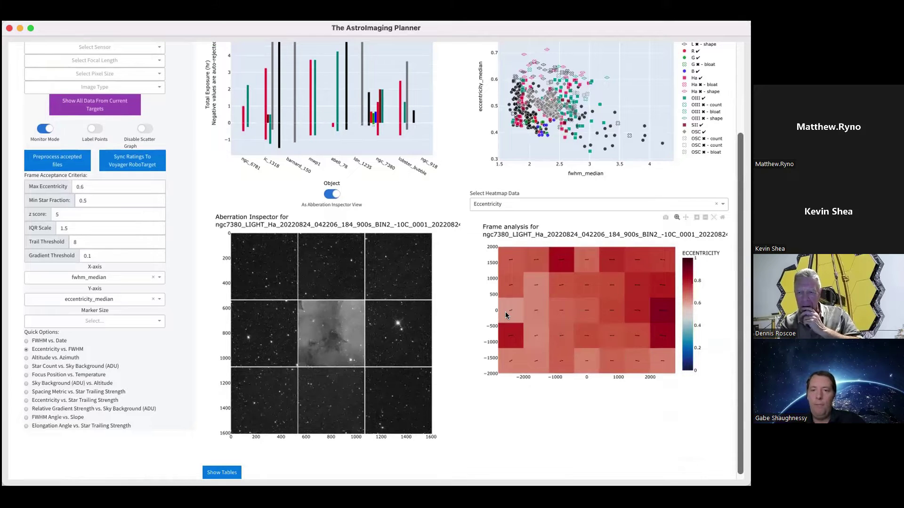
mouse_move(639, 320)
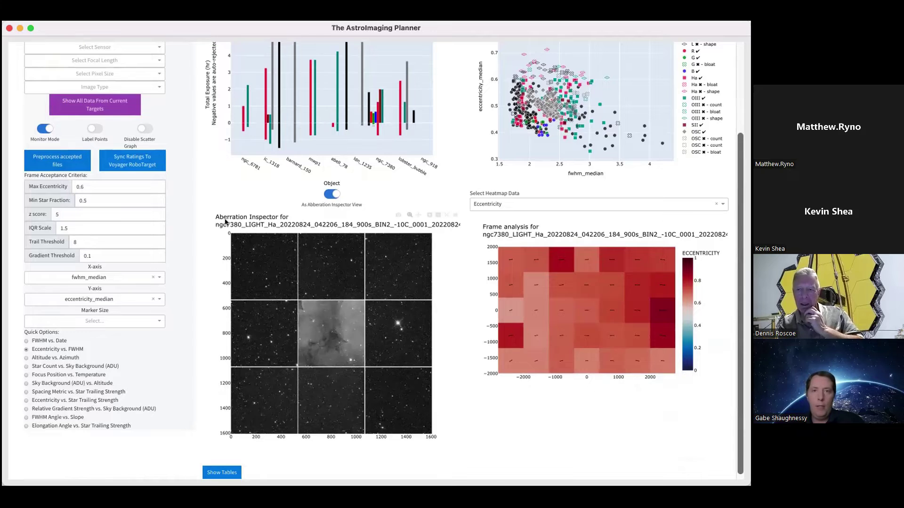
Step: Open a lobster_bubble Ha subframe from the scatter plot and view its aberration panels and eccentricity heatmap
scroll(282, 160, "up", 3)
mouse_move(522, 156)
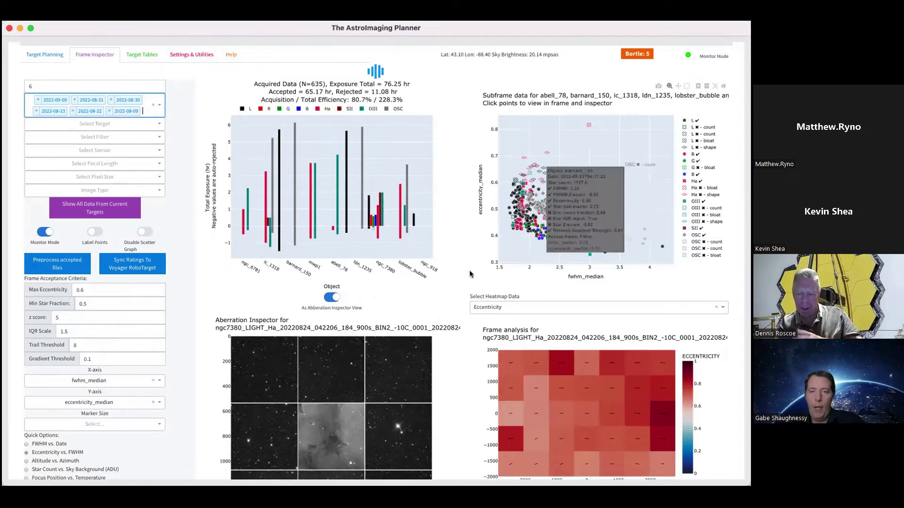
scroll(471, 264, "down", 2)
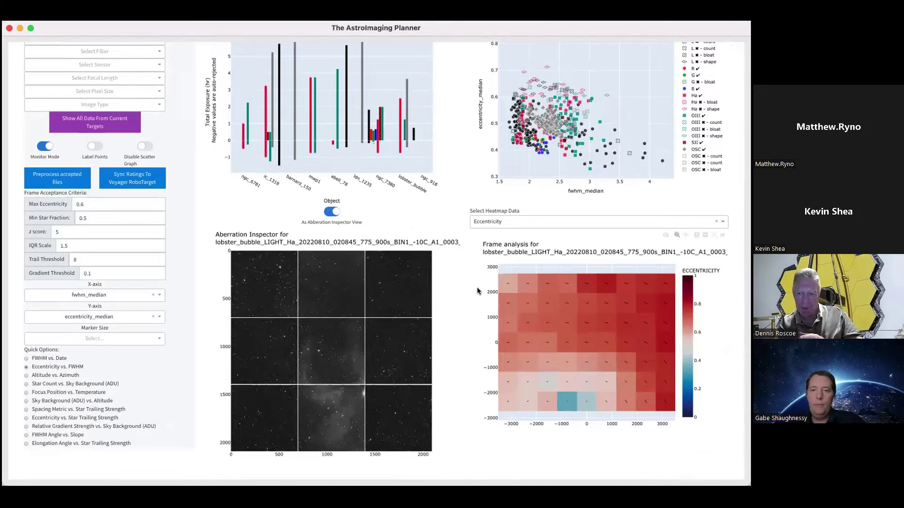
Step: Zoom the subframe scatter plot to the points with median eccentricity above about 0.59
scroll(475, 282, "up", 2)
mouse_move(563, 146)
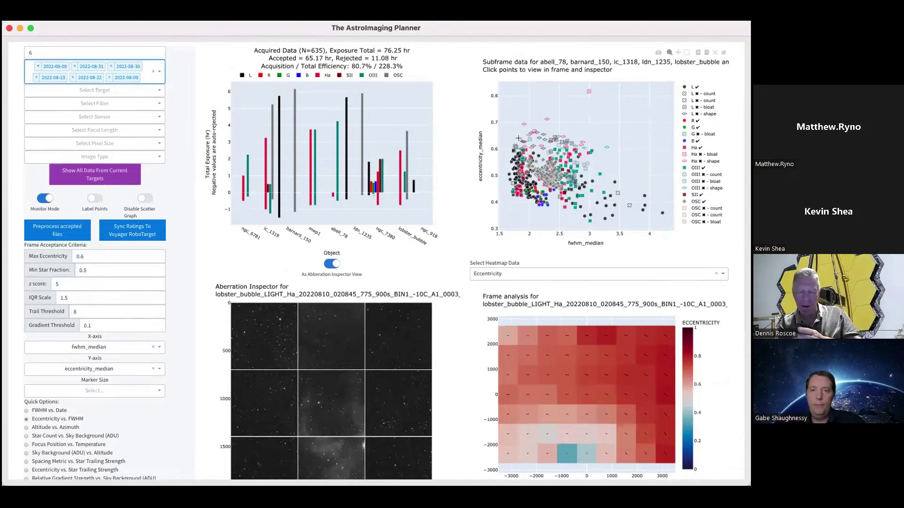
left_click_drag(498, 151, 499, 112)
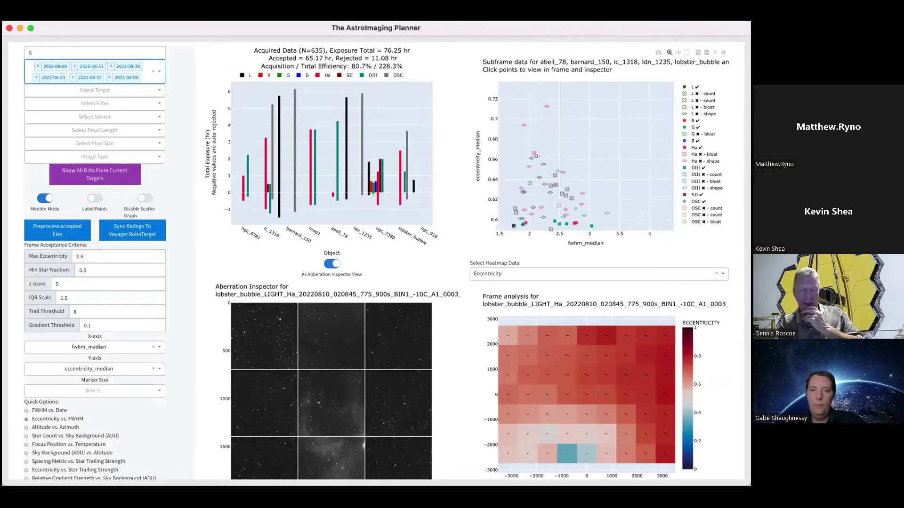
Step: Open an ngc6781 OIII subframe from the zoomed plot and examine the star shapes across its eccentricity heatmap
left_click(604, 212)
scroll(434, 232, "down", 2)
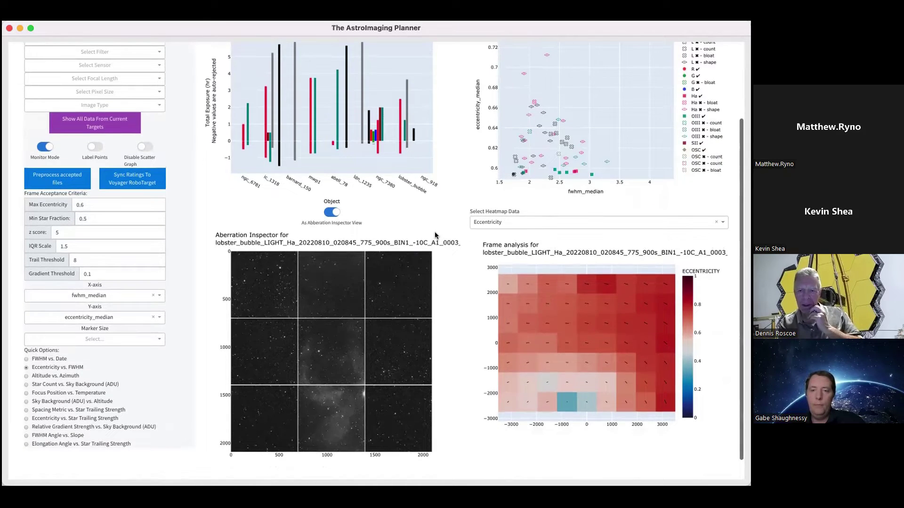
mouse_move(552, 163)
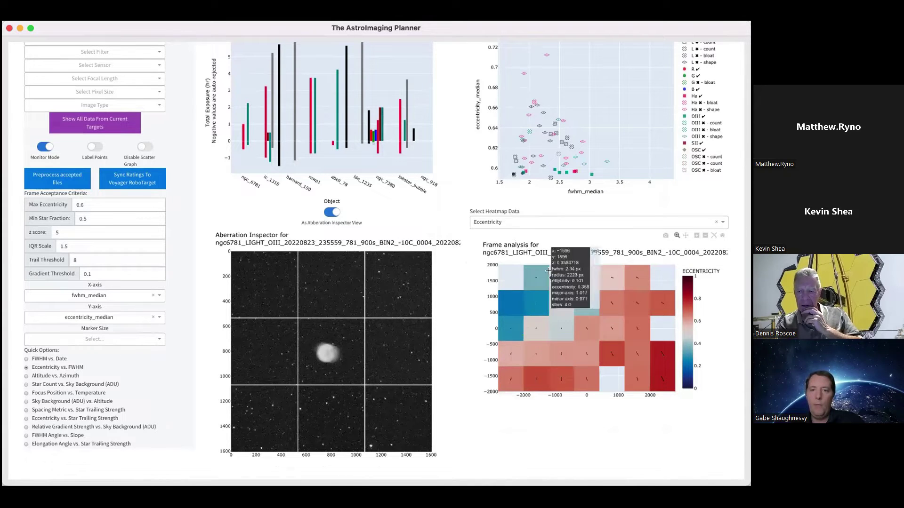
mouse_move(642, 366)
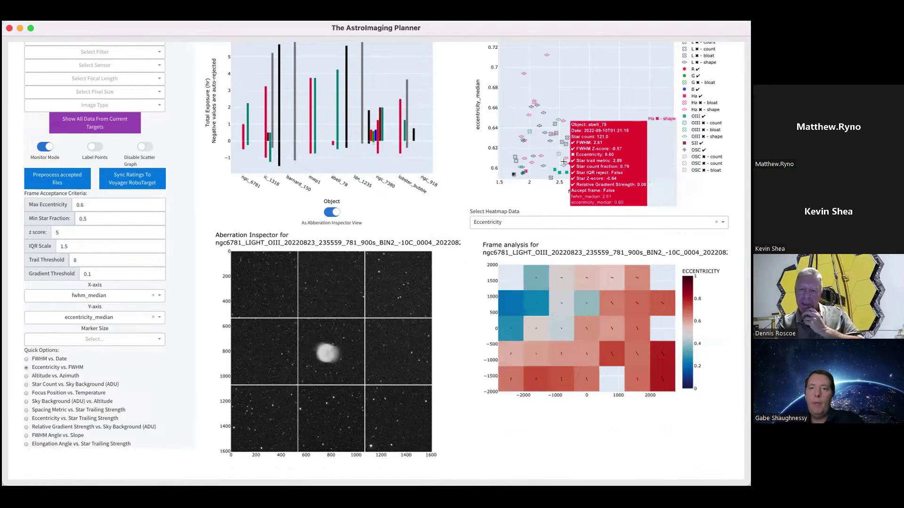
Step: Open the shape-rejected abell_78 Ha subframe and show Ellipticity in its frame analysis heatmap
left_click(564, 162)
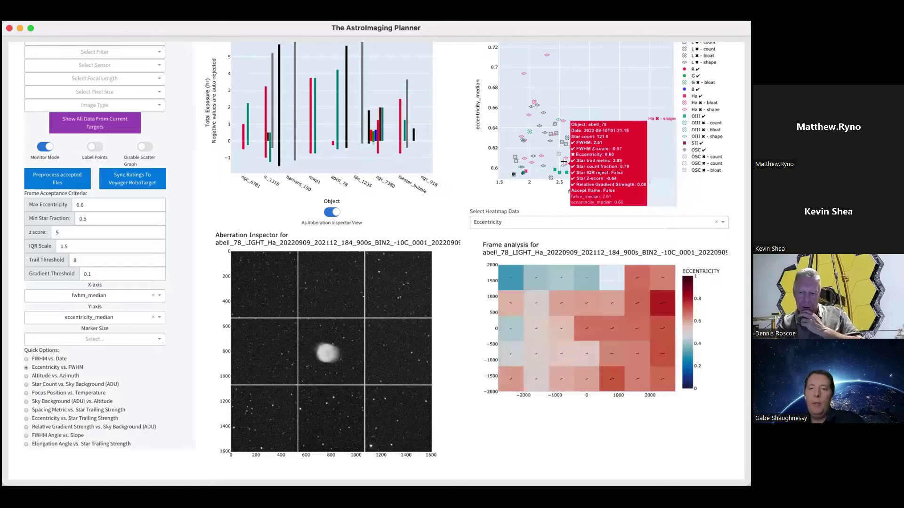
left_click(577, 224)
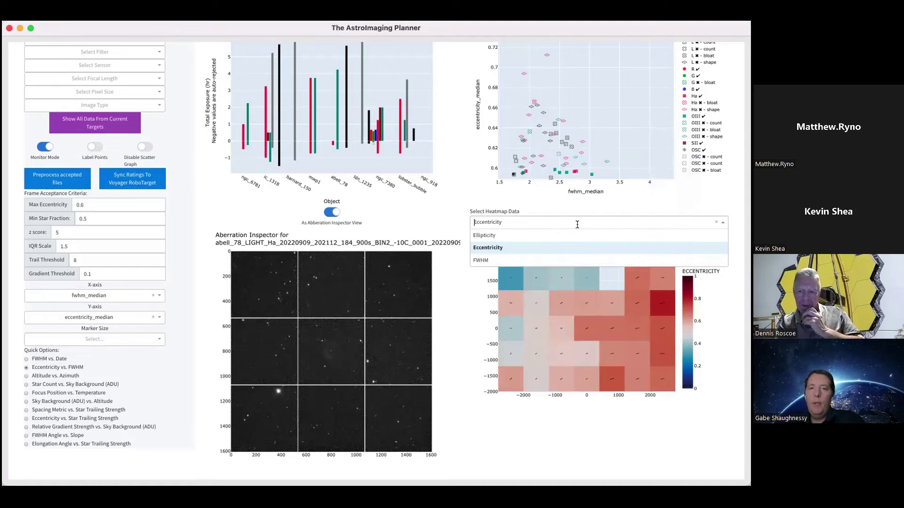
left_click(570, 238)
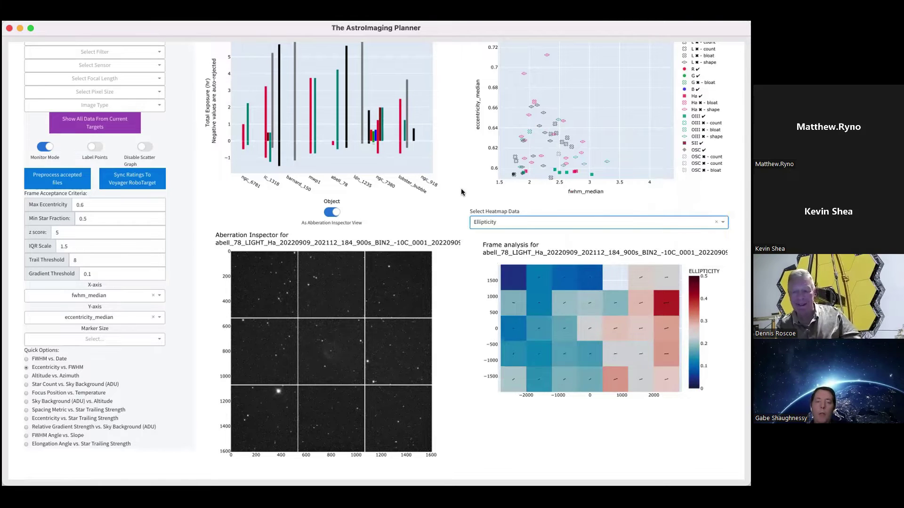
Step: Reset the subframe scatter plot's zoom to its full range
scroll(461, 188, "up", 5)
scroll(459, 149, "down", 1)
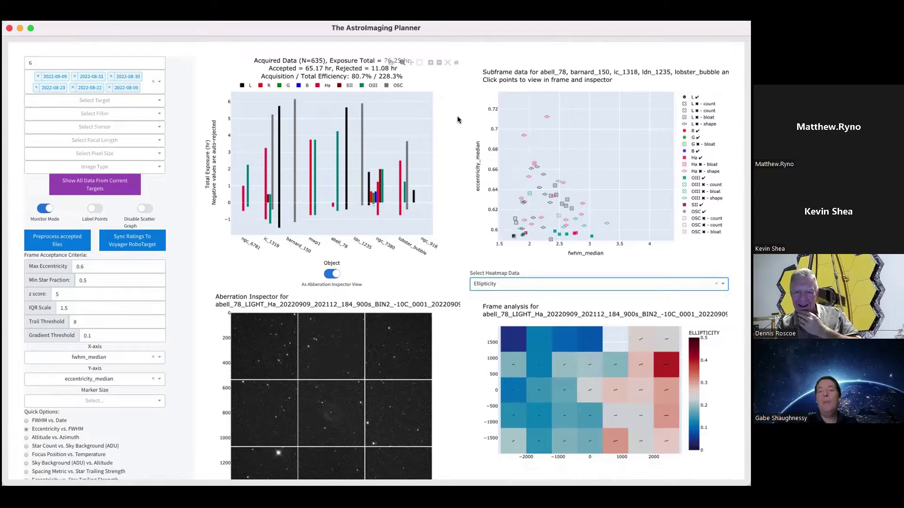
scroll(456, 123, "down", 1)
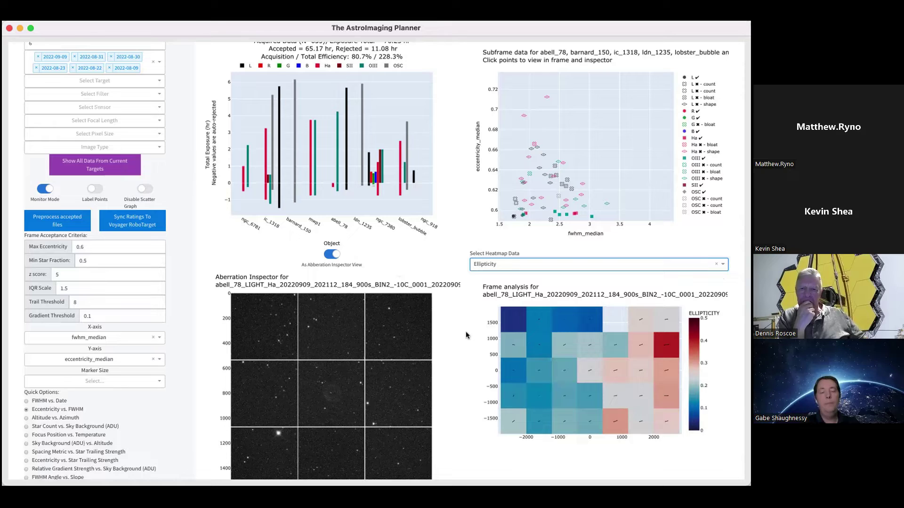
double_click(650, 124)
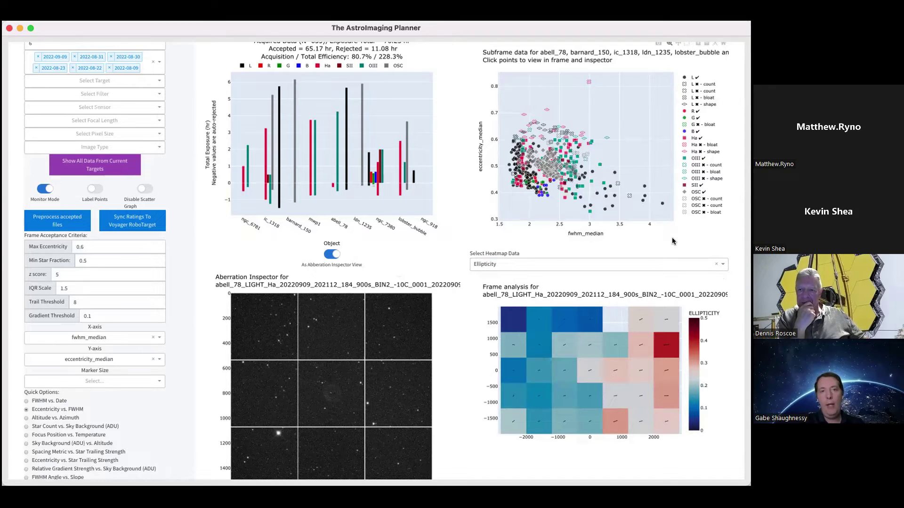
scroll(459, 245, "up", 2)
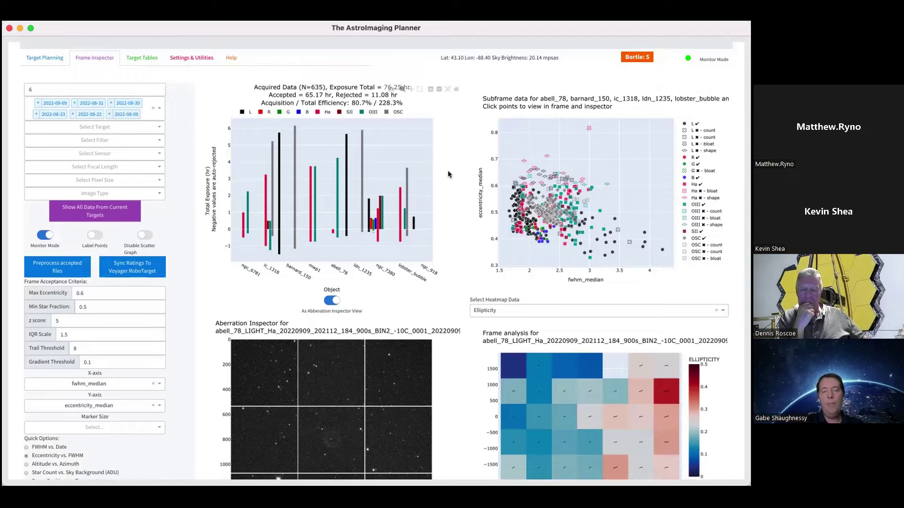
scroll(450, 174, "down", 1)
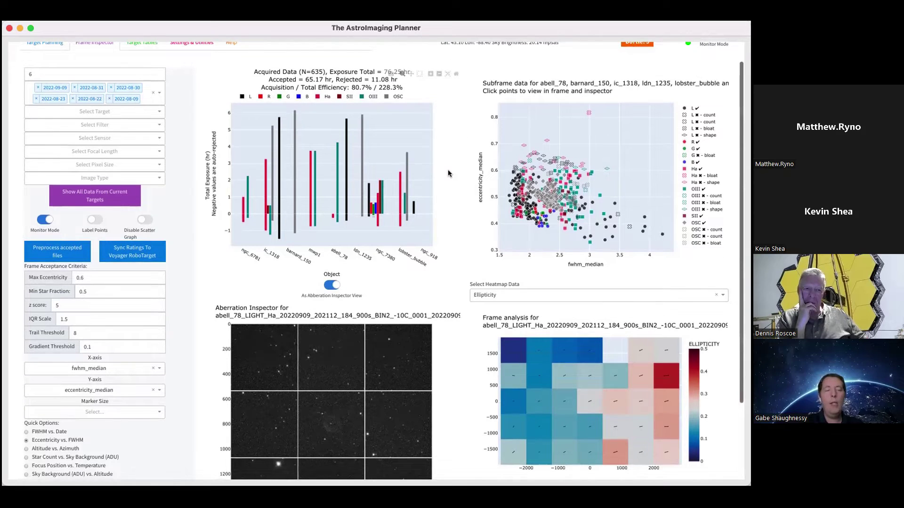
scroll(456, 171, "up", 2)
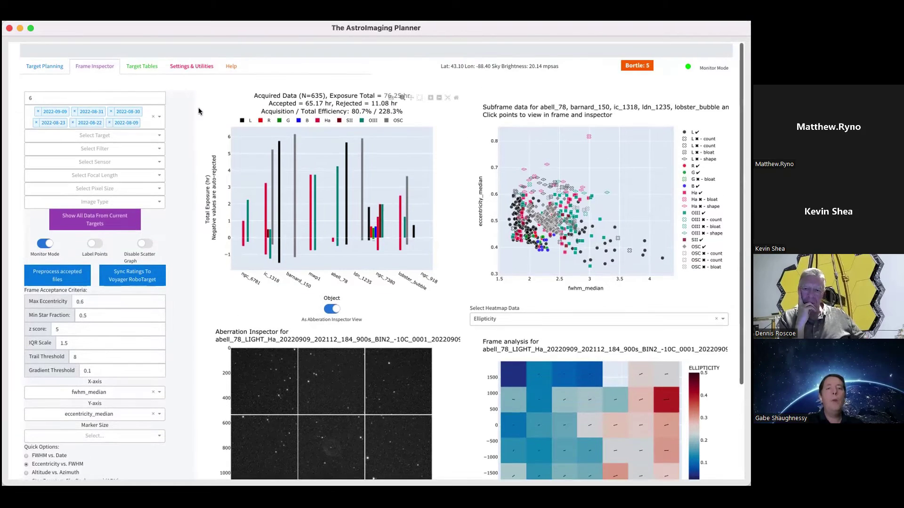
left_click(112, 135)
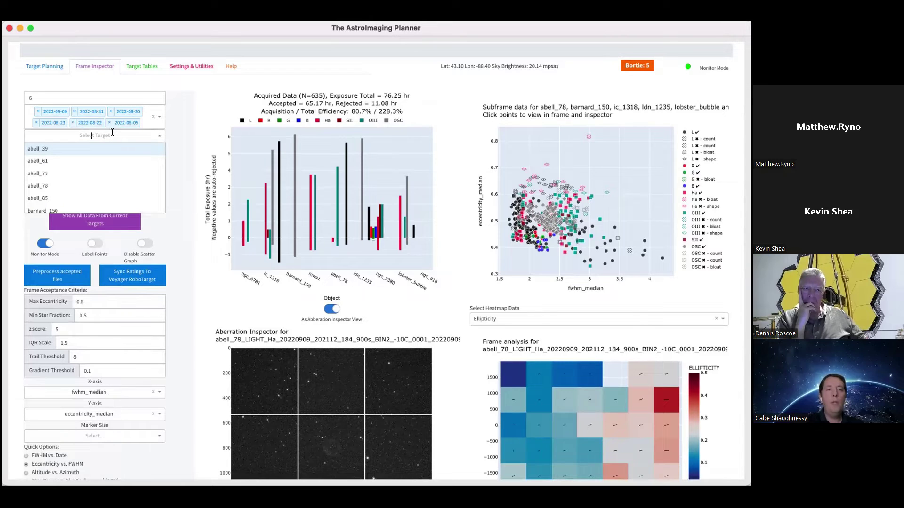
type("m27")
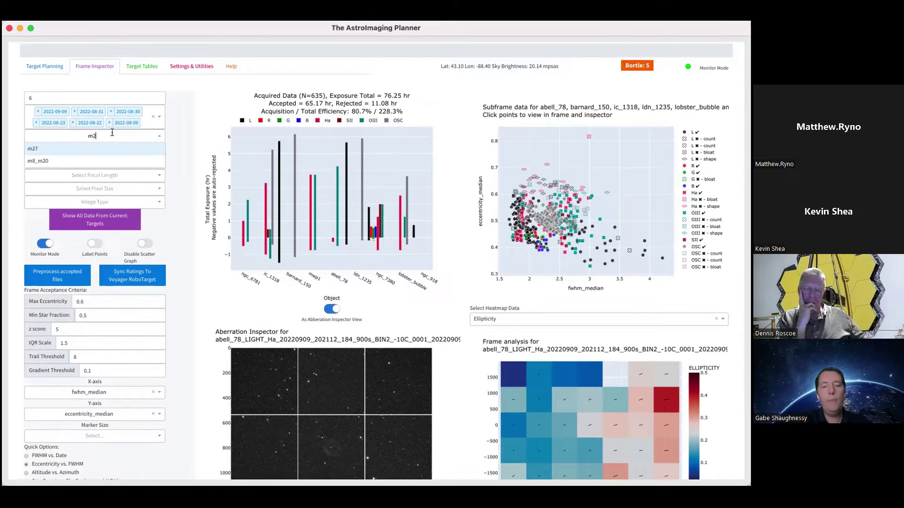
key("Return")
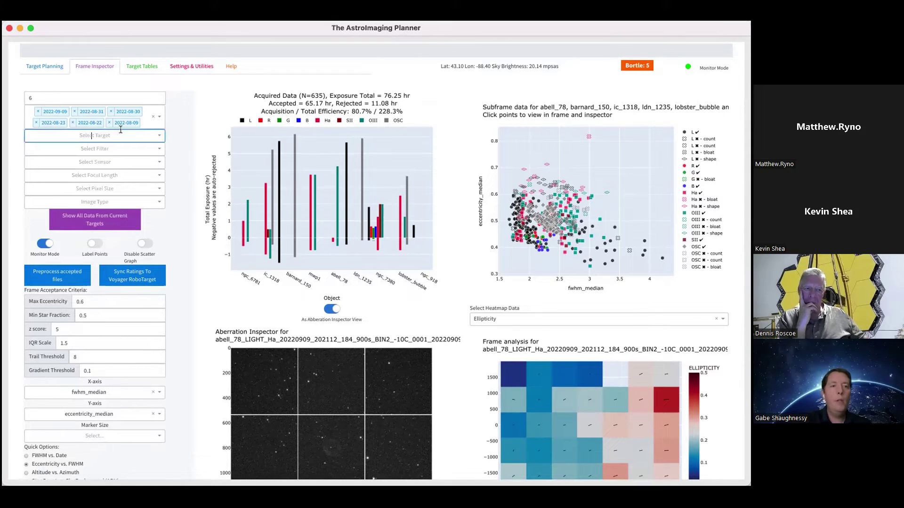
Step: Clear all selected imaging dates and filter the Frame Inspector to the target m27
left_click(152, 116)
left_click(95, 124)
type("m27")
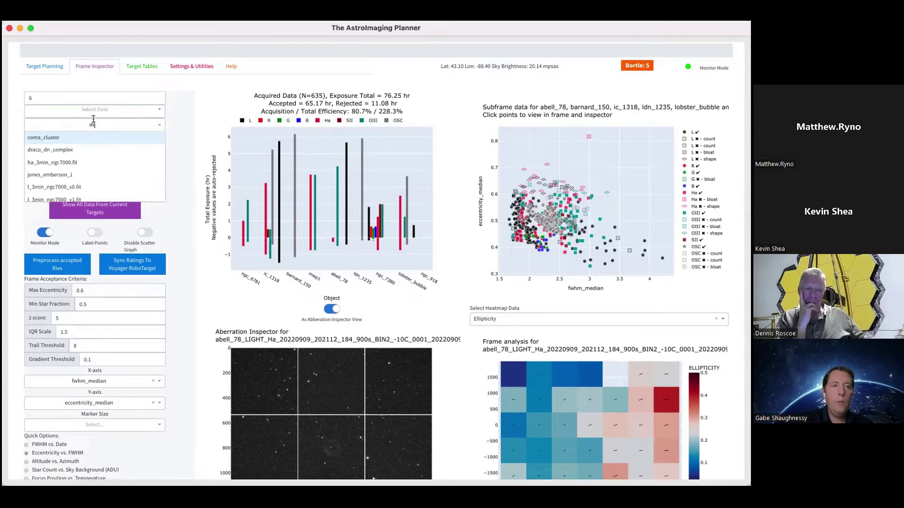
key("Return")
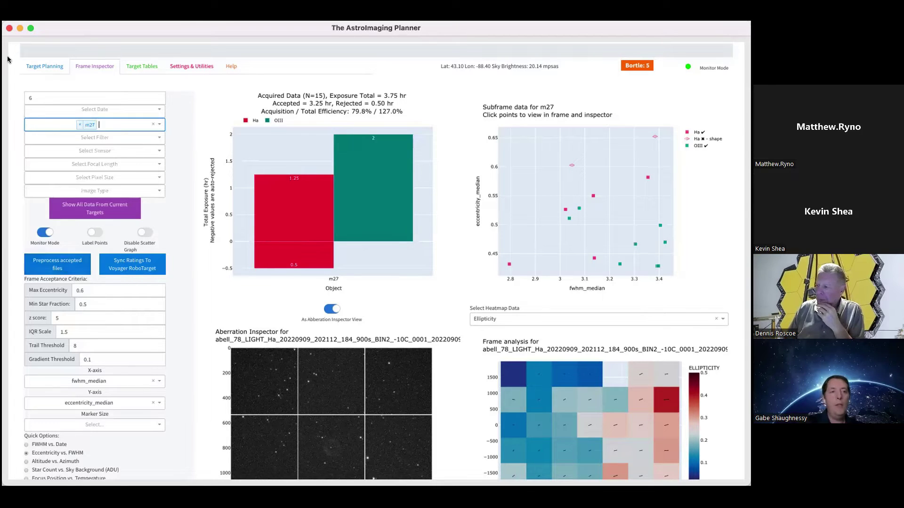
Step: Check the preprocessed output directory in the planner's settings and place its Finder folder window beside the planner
left_click(191, 65)
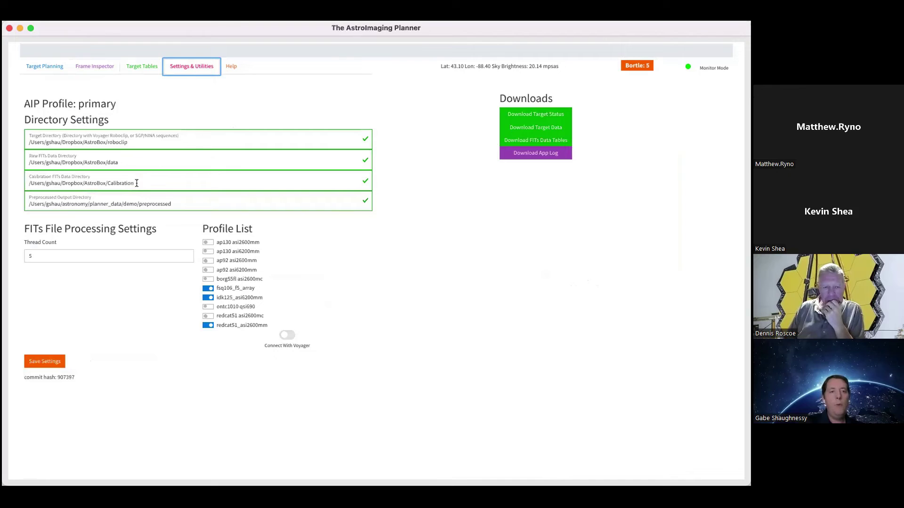
left_click(185, 201)
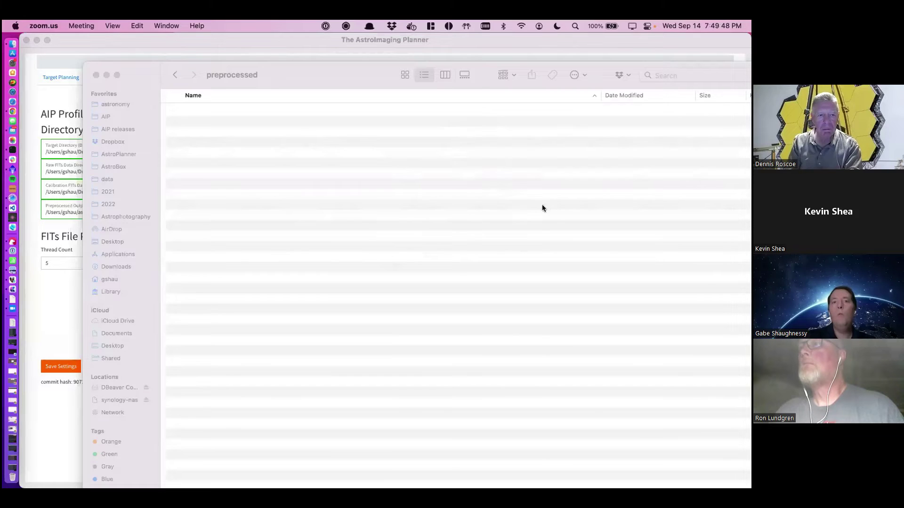
left_click(327, 74)
left_click_drag(327, 74, 281, 69)
double_click(280, 69)
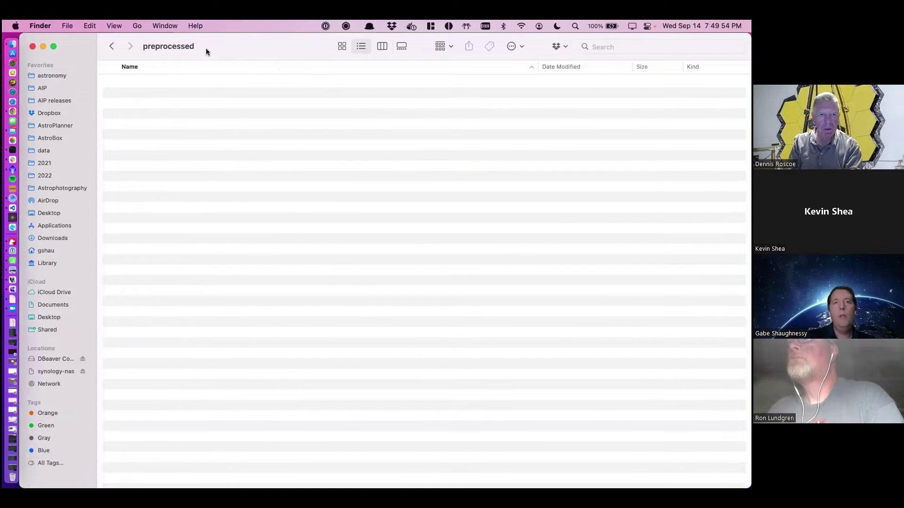
left_click_drag(238, 47, 247, 97)
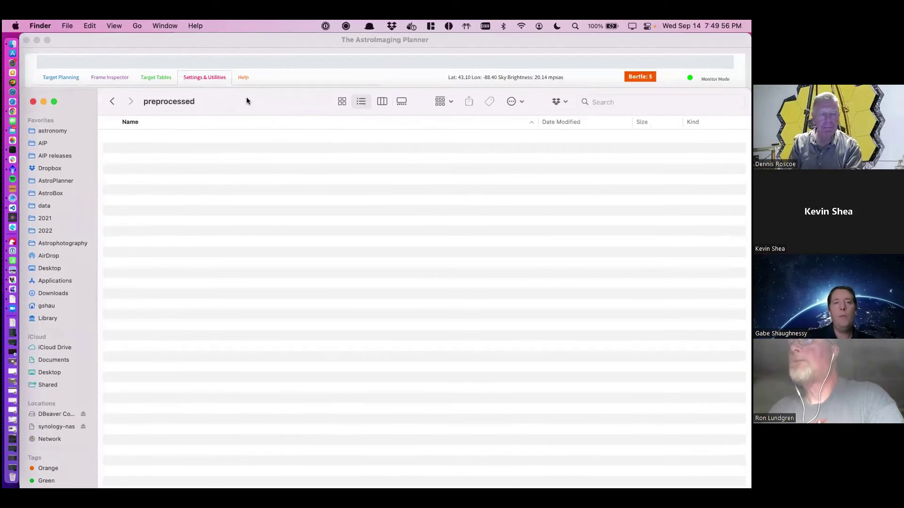
double_click(246, 101)
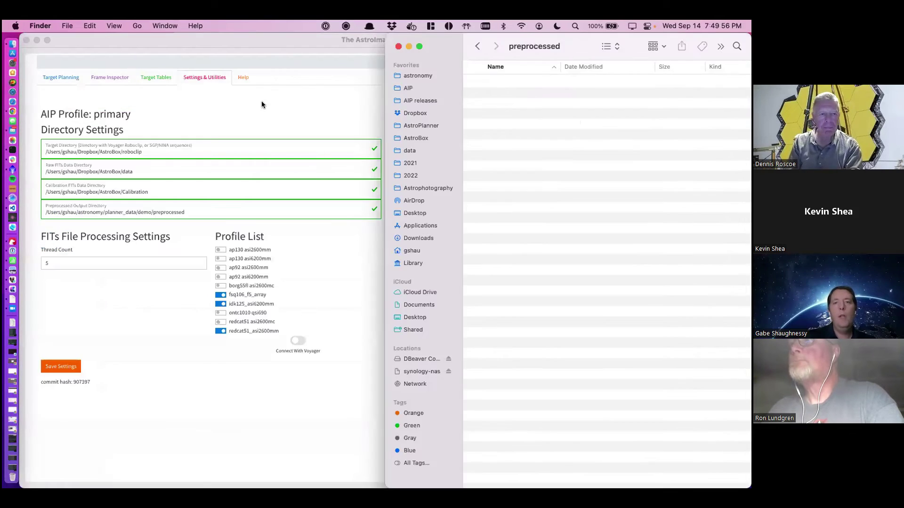
Step: Return to the planner's Frame Inspector and start preprocessing the accepted m27 files
left_click(230, 111)
left_click(108, 77)
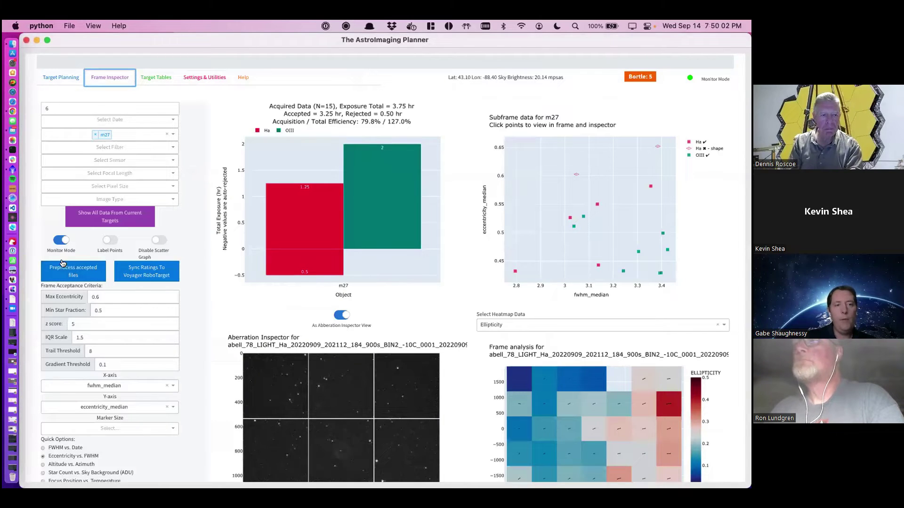
left_click(75, 272)
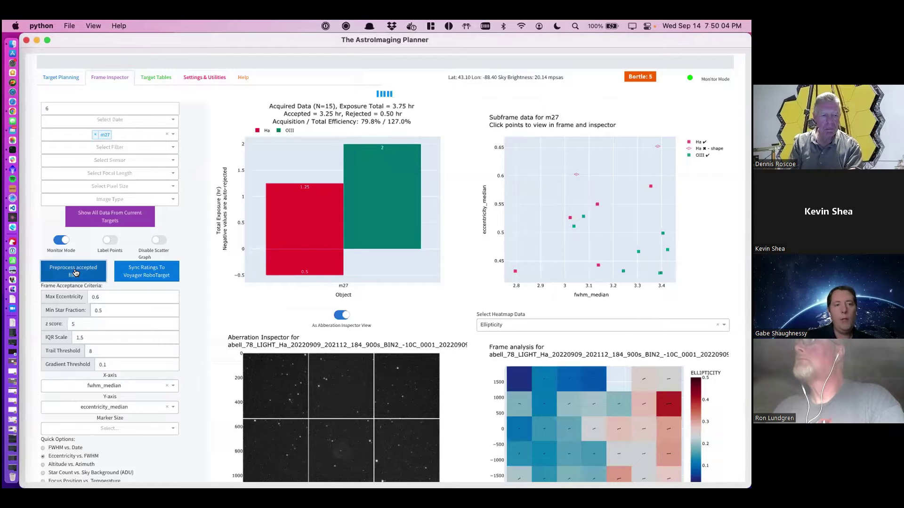
Step: Switch to Finder and expand the master_calibration, m27 and linked_bias folders in the preprocessed output to examine their structure
key("super+Tab")
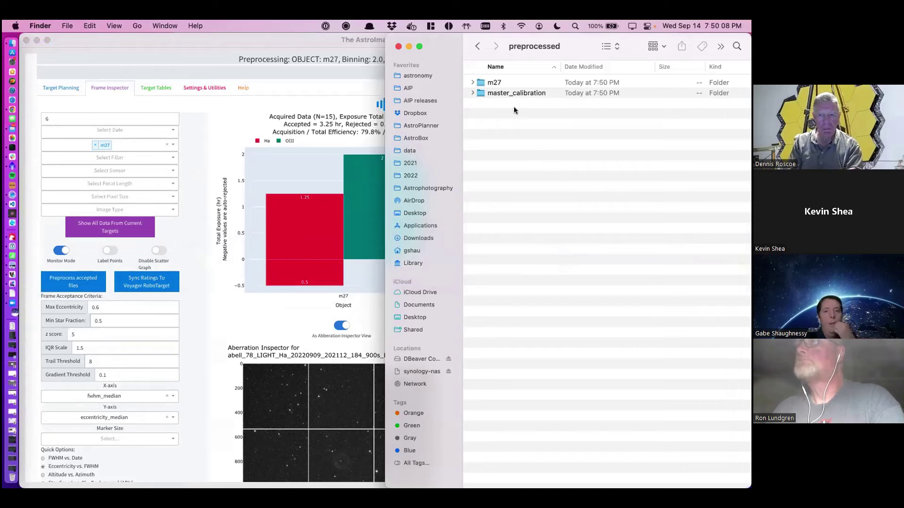
left_click(501, 93)
key("Right")
key("Up")
key("Right")
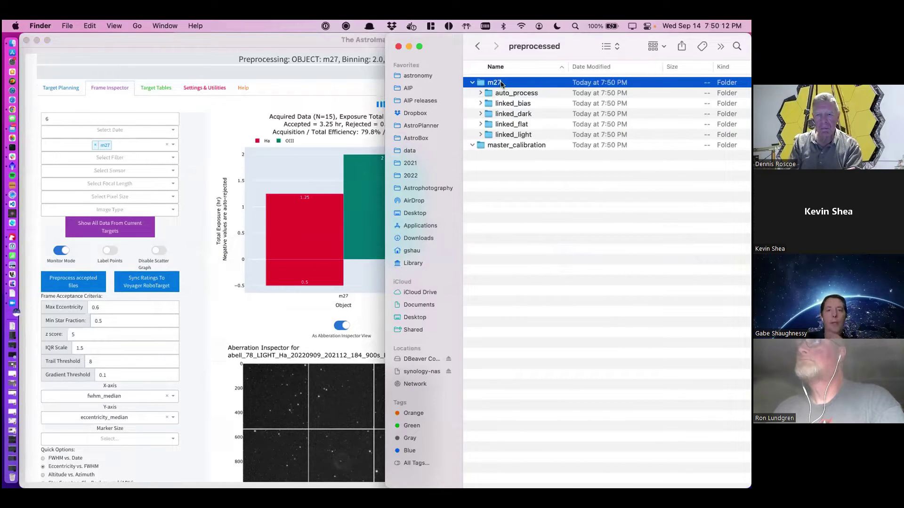
left_click(510, 94)
key("Down")
key("Right")
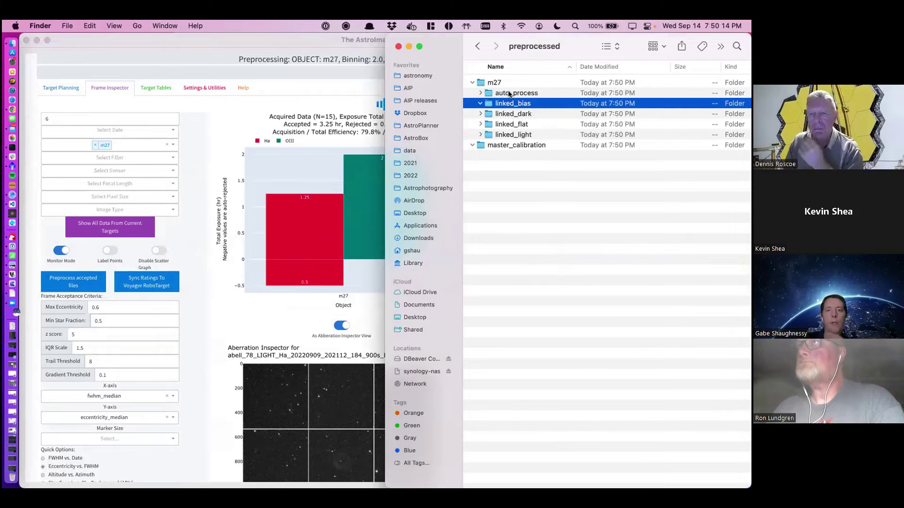
Step: Expand the linked_dark and linked_flat folders inside m27 to examine their linked calibration frames
key("Down")
key("Right")
key("Down")
key("Down")
key("Down")
key("Down")
key("Down")
key("Down")
key("Down")
key("Down")
key("Down")
key("Down")
key("Down")
key("Down")
key("Down")
key("Right")
Step: Expand the linked_light folder inside m27 to examine its linked light frames
key("Down")
key("Down")
key("Down")
key("Down")
key("Down")
key("Down")
key("Down")
key("Down")
key("Down")
key("Down")
key("Down")
key("Down")
key("Down")
key("Down")
key("Up")
key("Right")
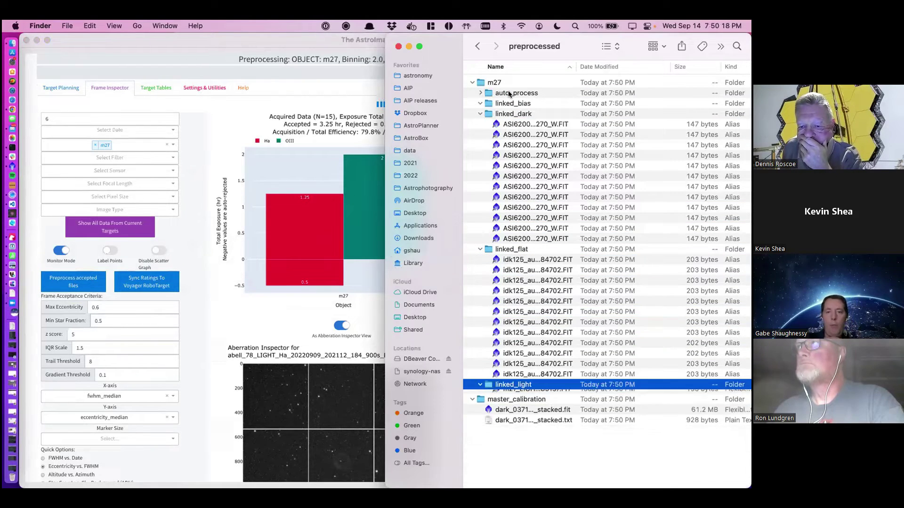
Step: Preview dark_0371a4_stacked.txt in the master_calibration folder to read its dark file list, and close the preview
scroll(509, 94, "down", 1)
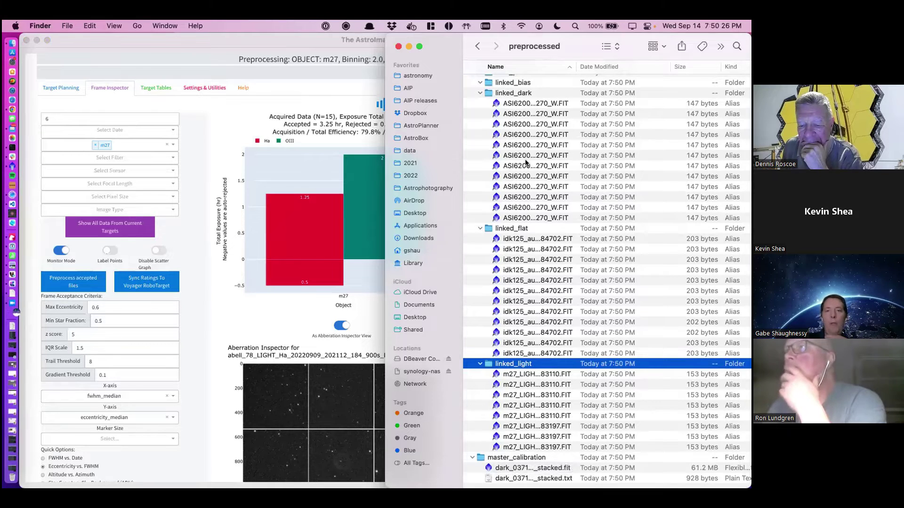
left_click(504, 478)
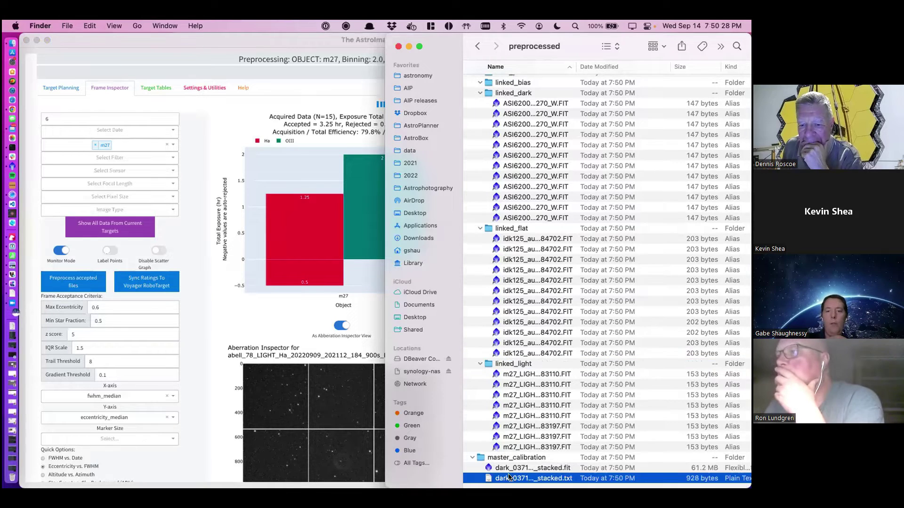
key("space")
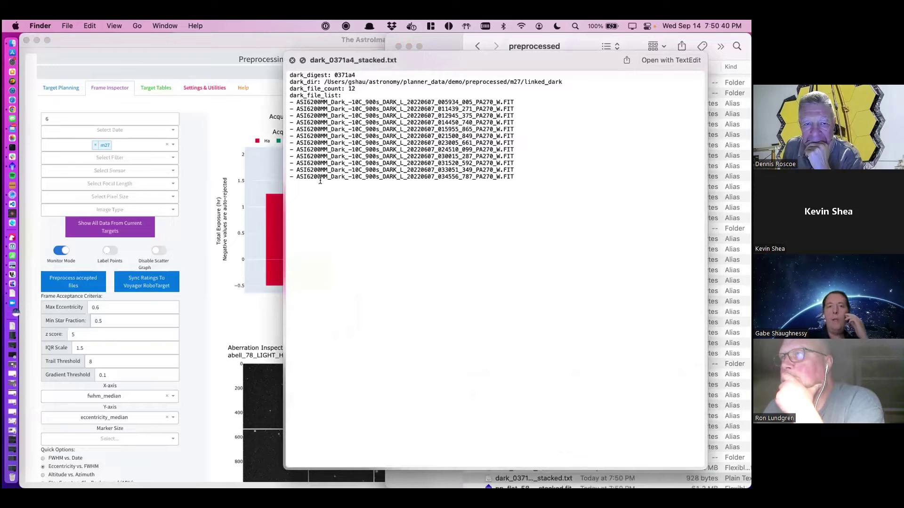
key("space")
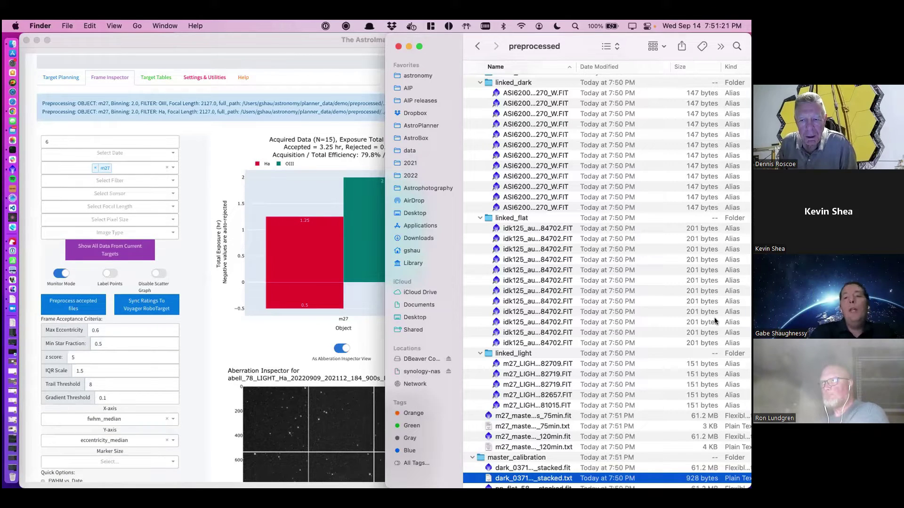
Step: Go through the stacked dark and pp_flat FITS and text files in the master_calibration folder
scroll(513, 422, "down", 3)
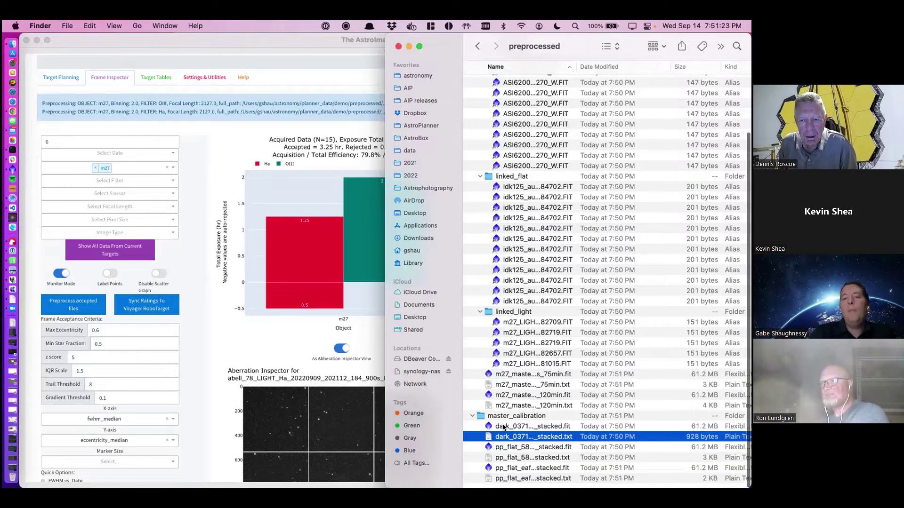
left_click(503, 427)
left_click(528, 447)
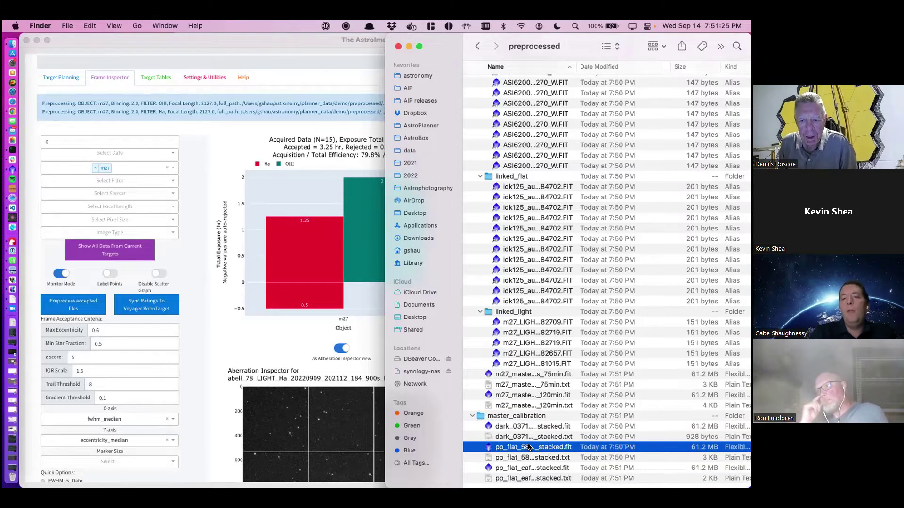
key("Down")
key("Down")
key("Up")
key("Up")
key("Up")
key("Up")
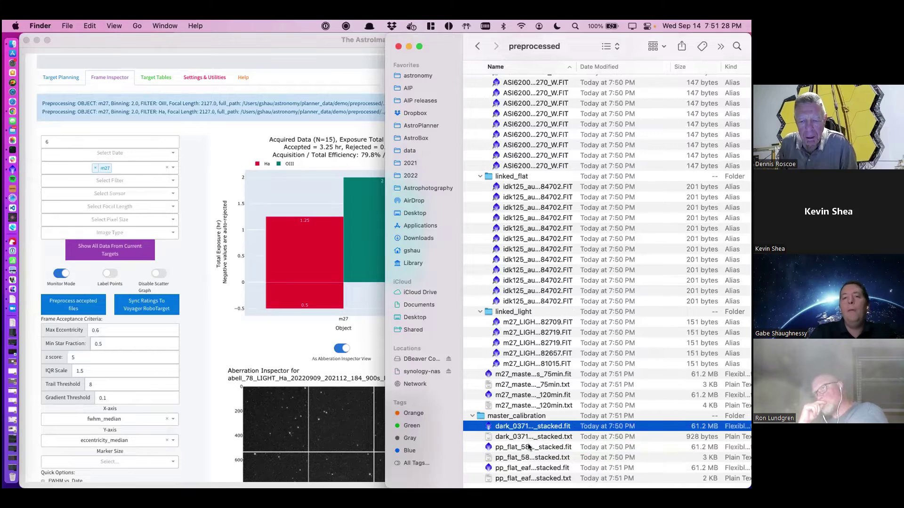
key("Up")
key("Down")
key("Down")
key("Down")
key("Down")
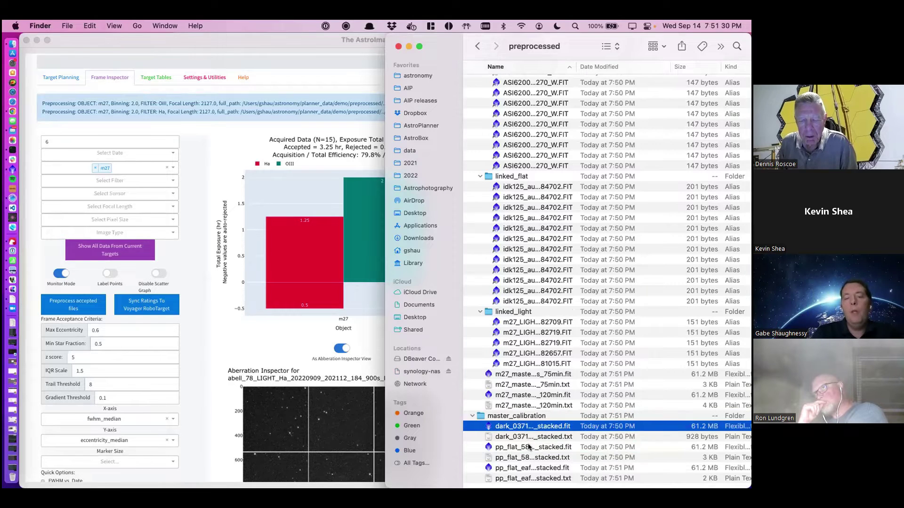
key("Down")
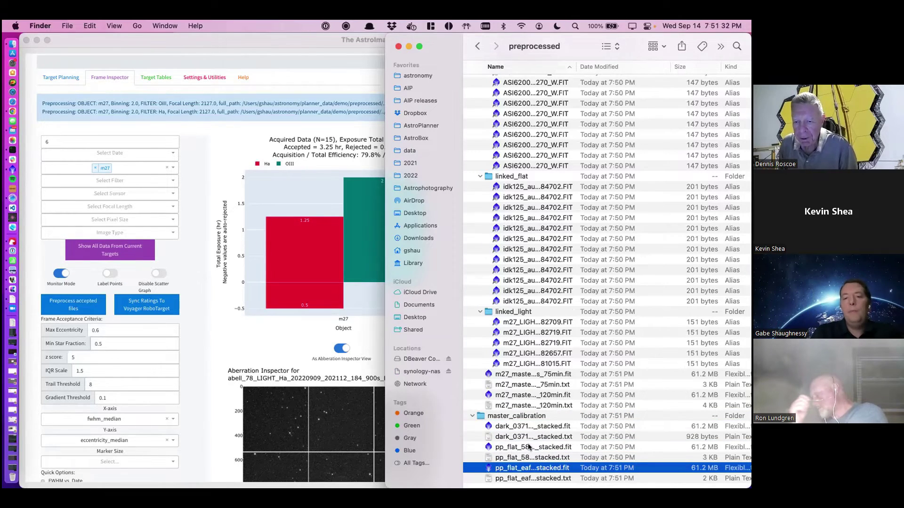
key("Up")
key("Up")
key("Up")
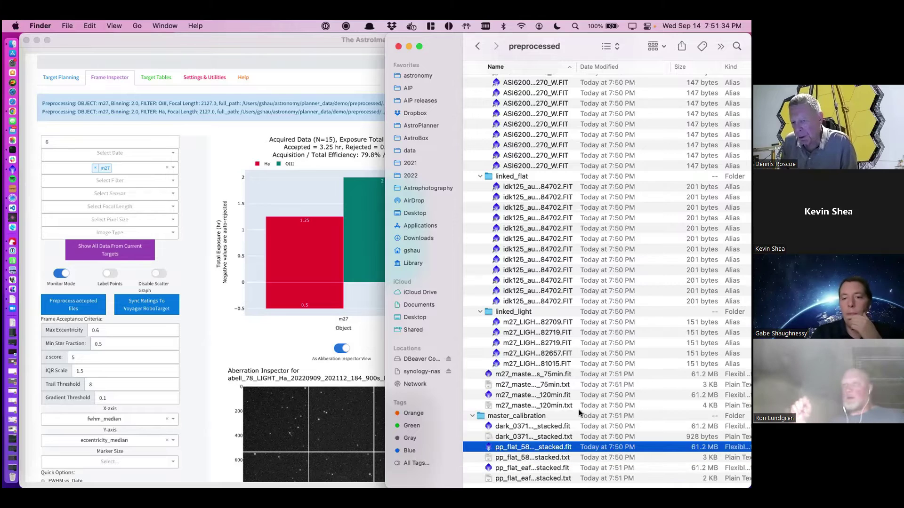
key("Up")
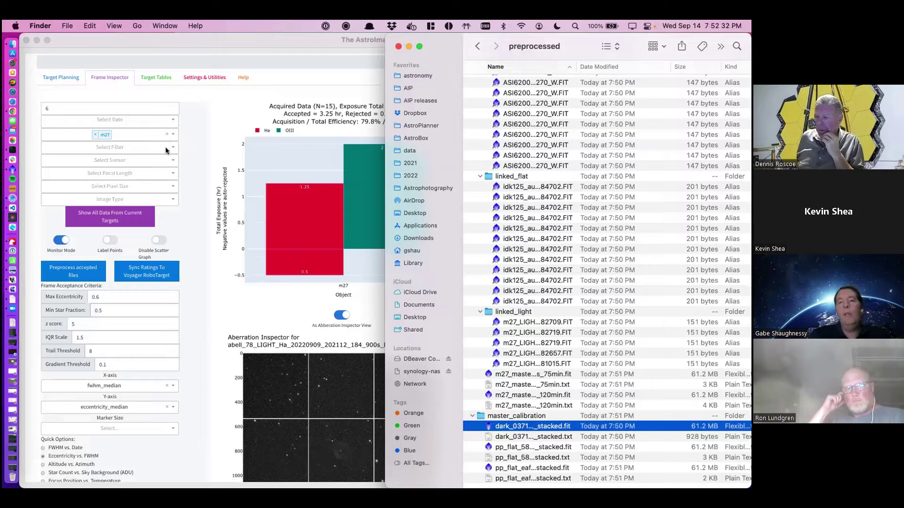
Step: Expand m27's auto_process folder to examine its intermediate files, and collapse it along with the linked_dark folder
scroll(535, 151, "up", 5)
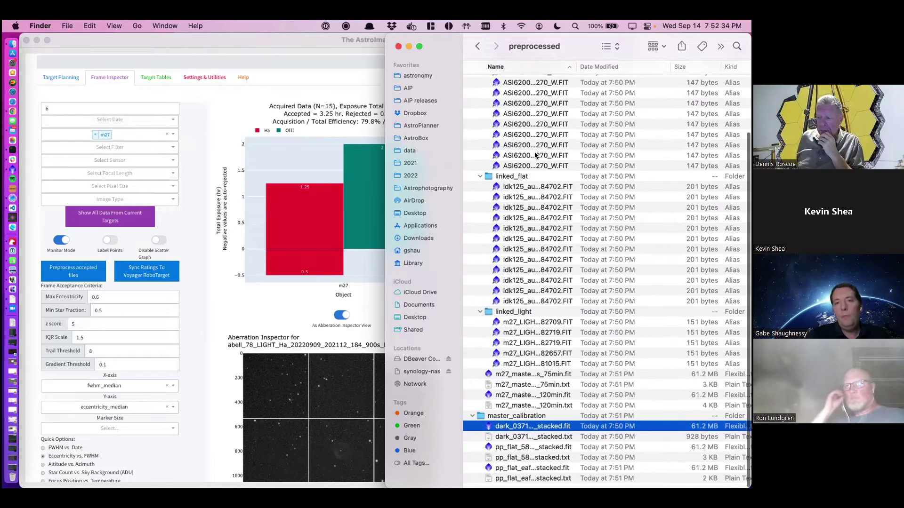
left_click(503, 92)
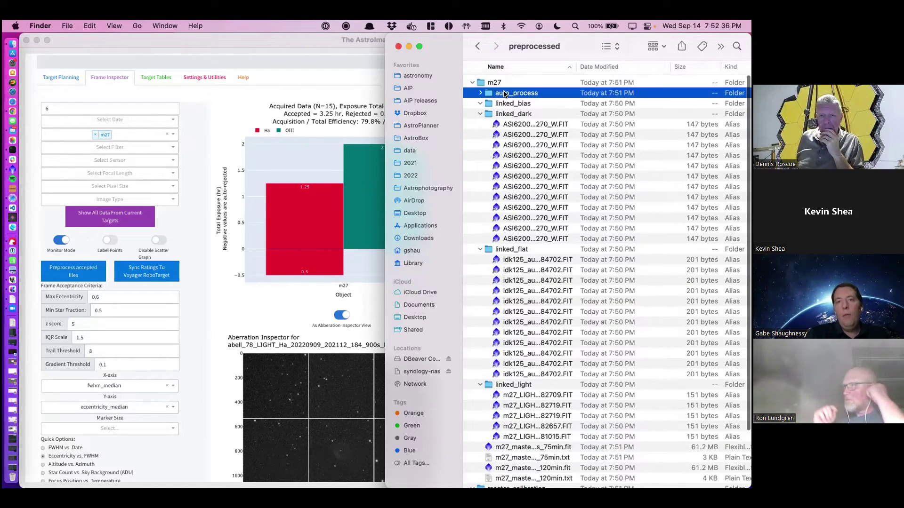
key("Right")
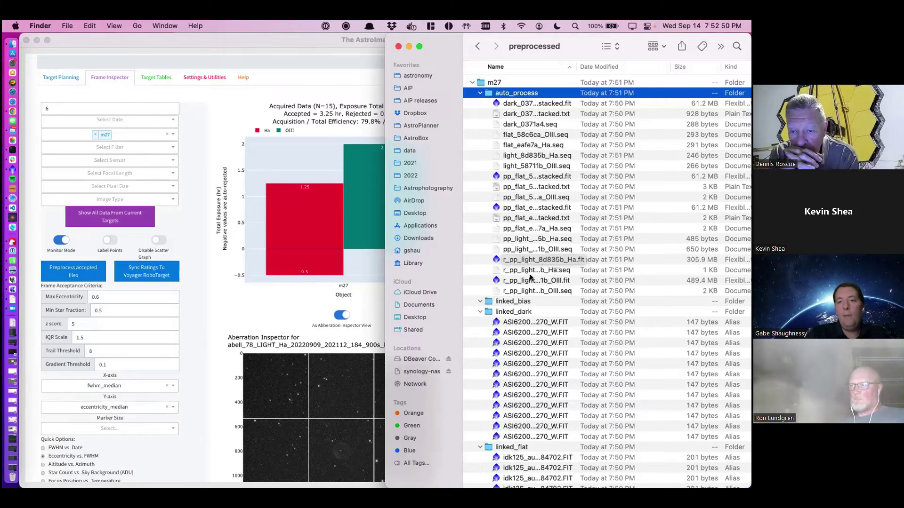
key("Left")
key("Left")
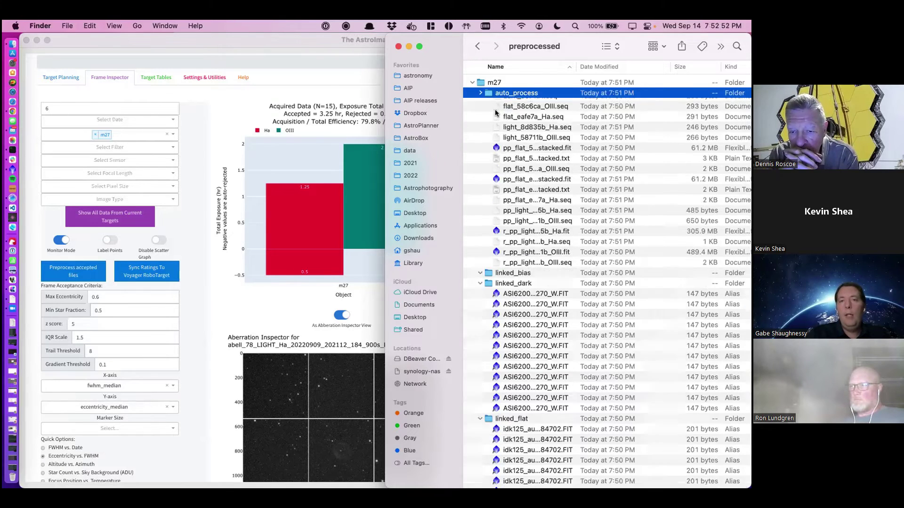
key("Left")
key("Right")
key("Down")
key("Down")
key("Down")
key("Left")
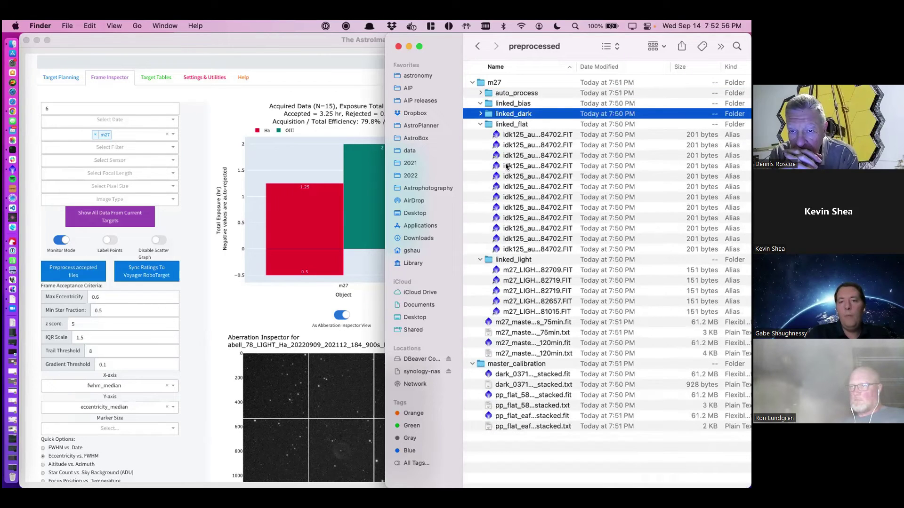
Step: Preview the 75-minute m27 Ha master's text file to read its list of source frames, and close the preview
left_click(510, 323)
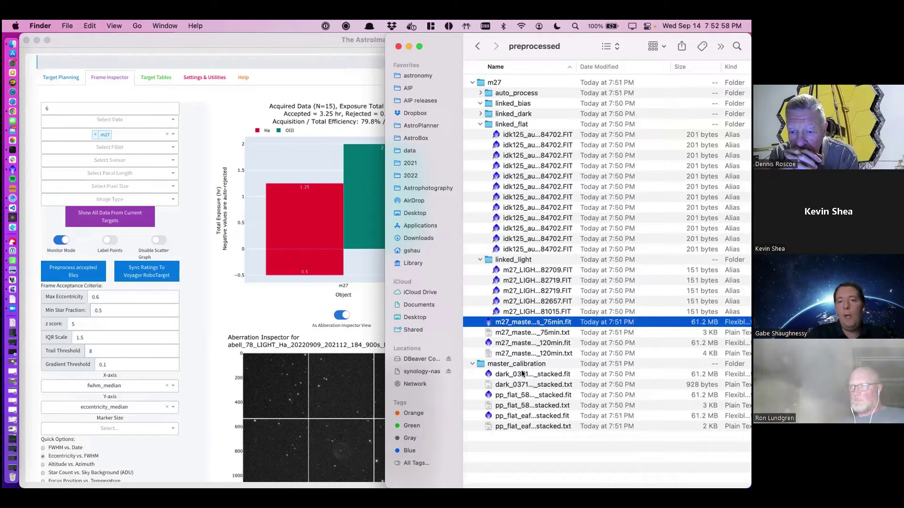
key("space")
key("space")
key("Down")
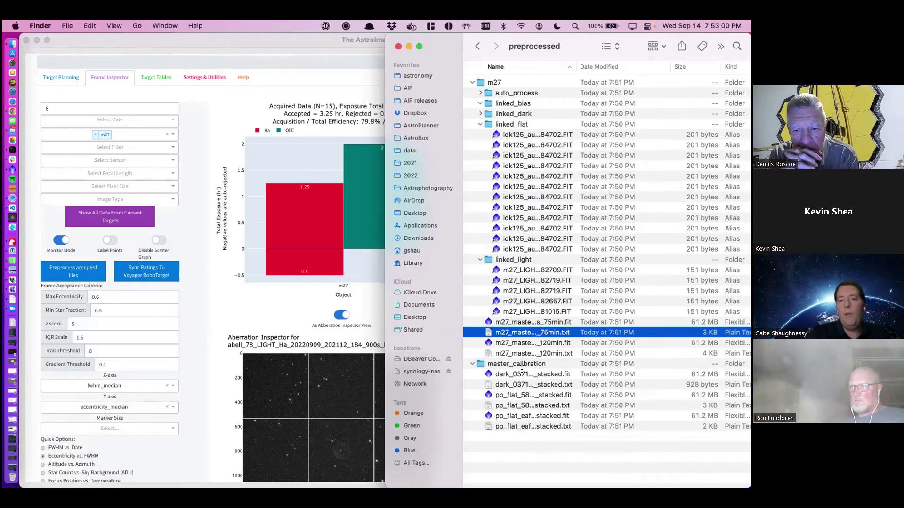
key("space")
key("space")
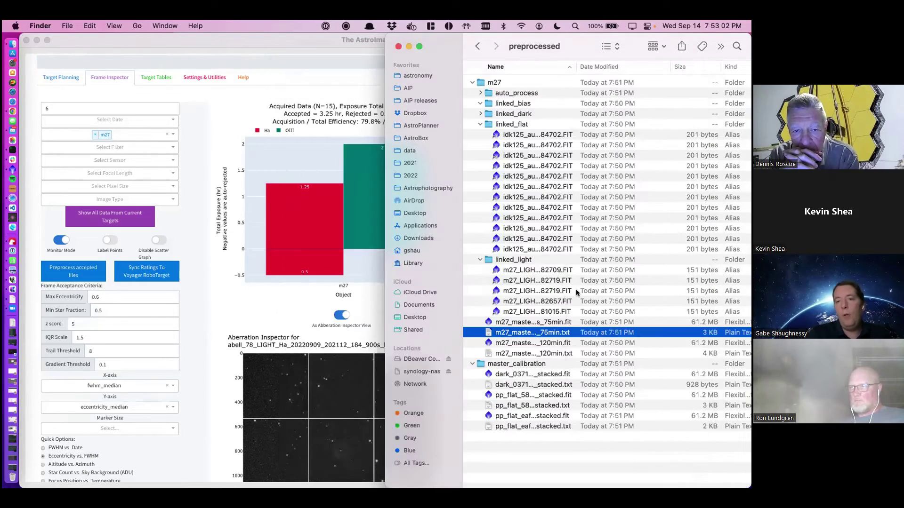
key("space")
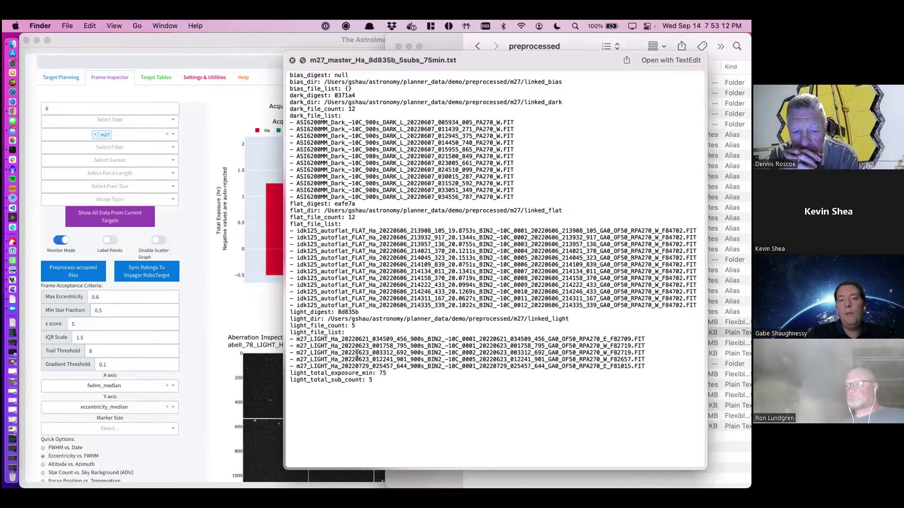
key("space")
Step: Open the m27 Ha 75min and OIII 120min master FITS files from Finder in PixInsight and auto-stretch both
double_click(532, 322)
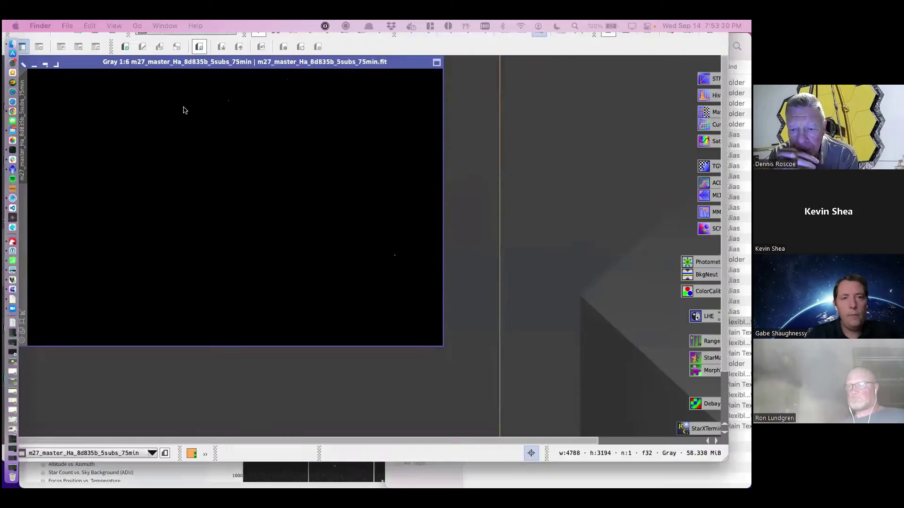
key("super+a")
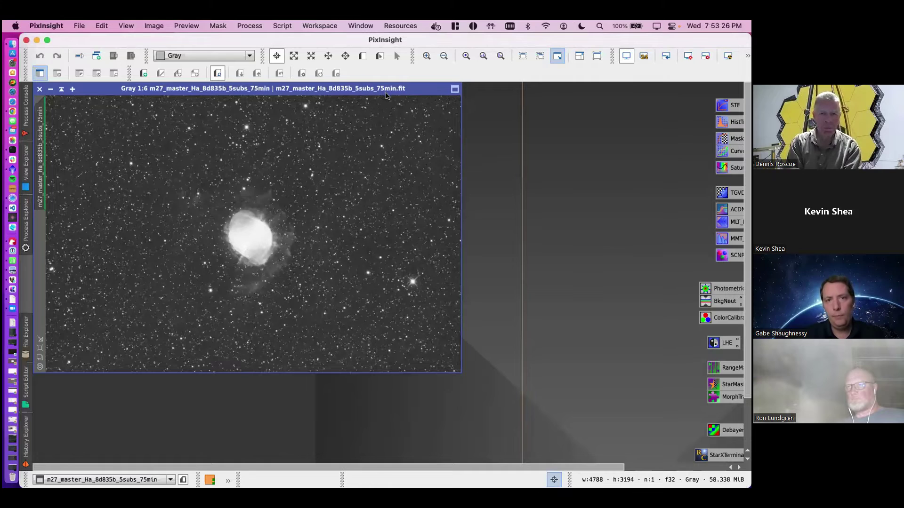
key("super+Tab")
key("Down")
key("Down")
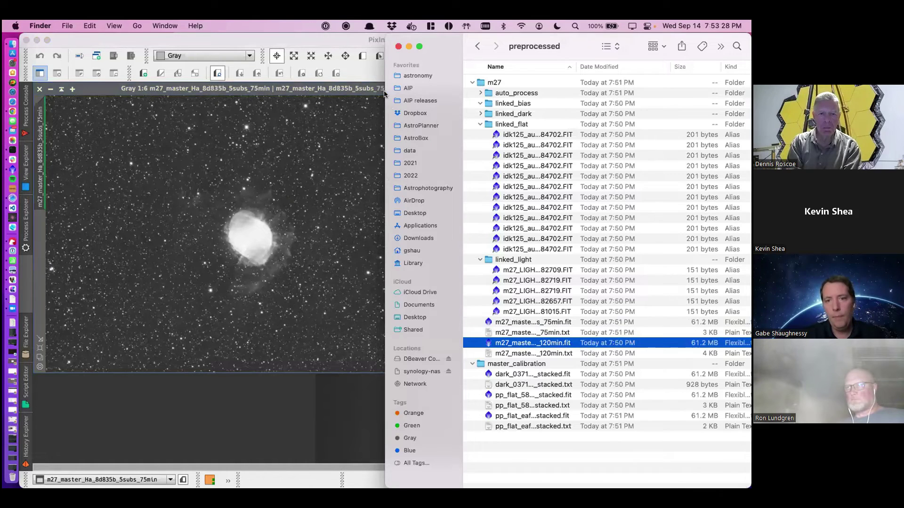
key("super+o")
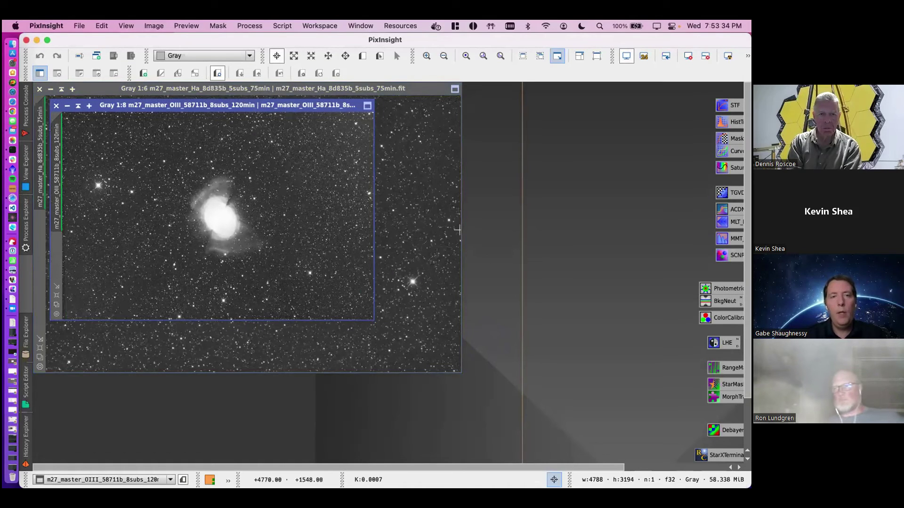
Step: Switch to The AstroImaging Planner and review the Frame Inspector's m27 plots, acceptance criteria and plot quick options
key("super+Tab")
key("super+Tab")
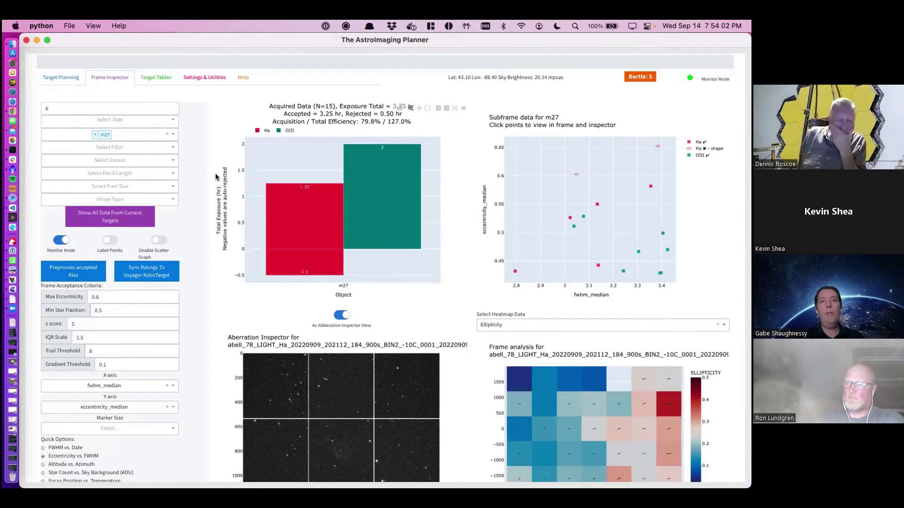
key("super+Tab")
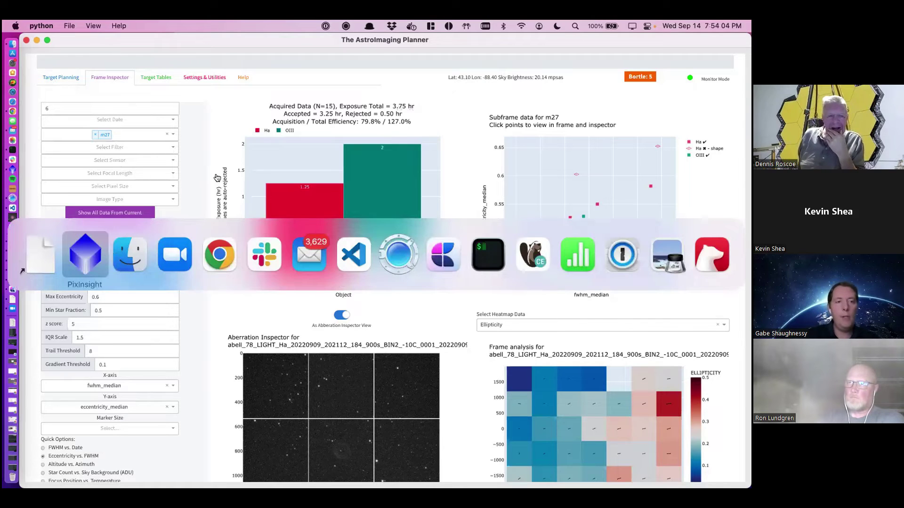
key("super+shift+Tab")
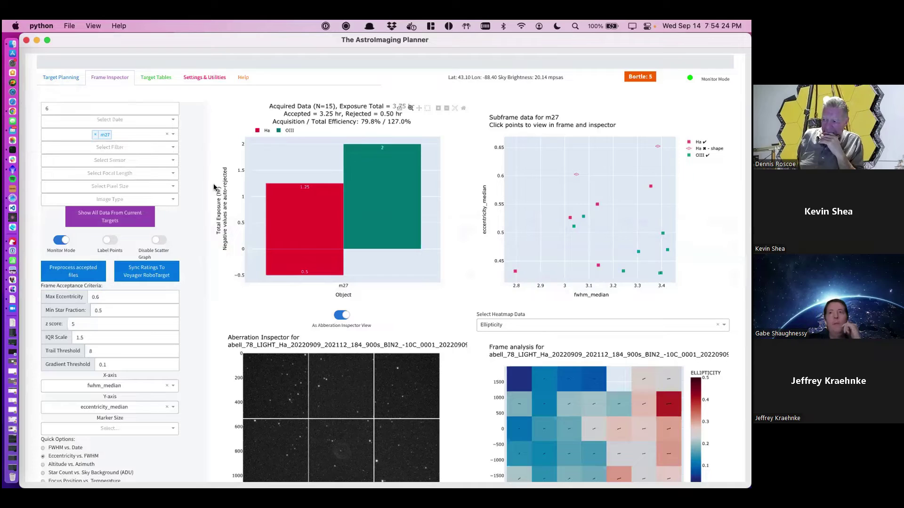
mouse_move(382, 205)
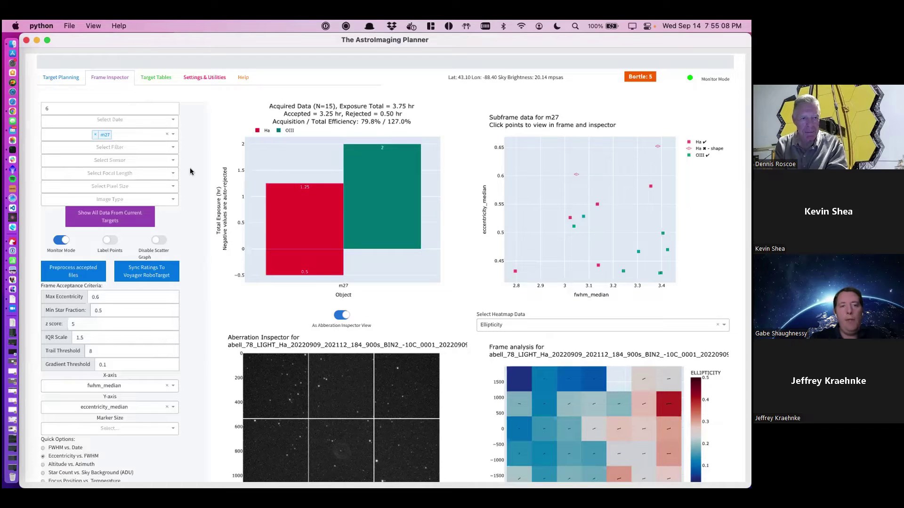
scroll(176, 359, "down", 3)
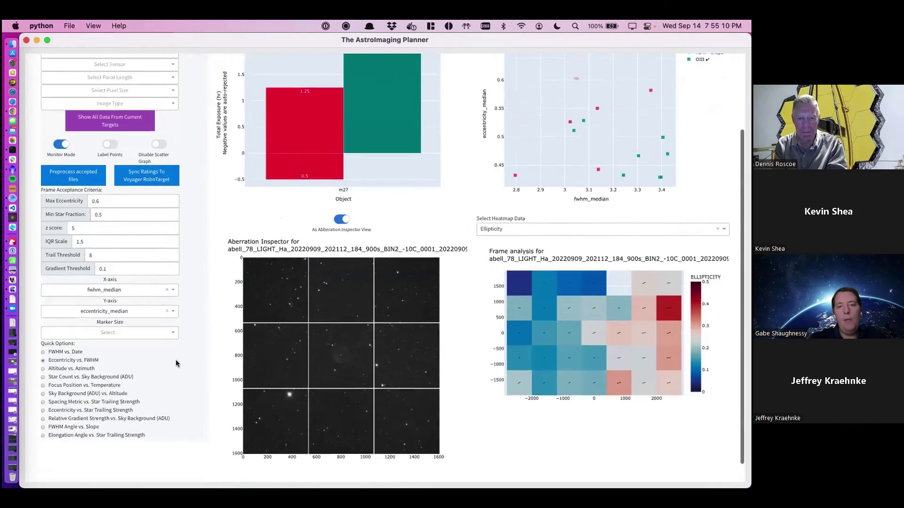
scroll(176, 360, "up", 3)
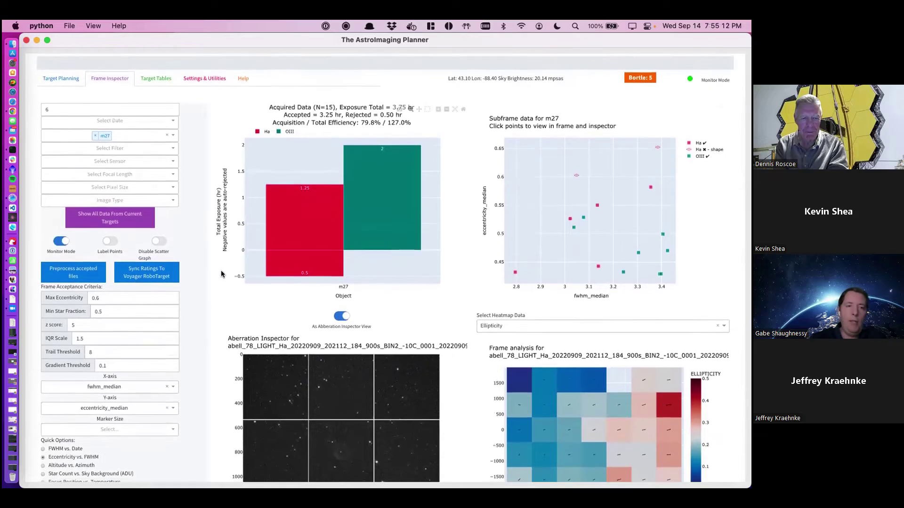
scroll(214, 285, "down", 5)
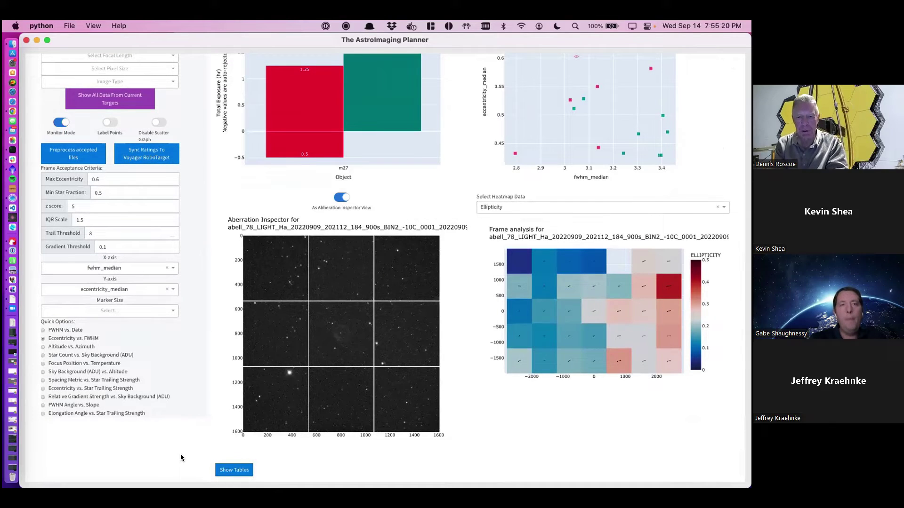
scroll(189, 432, "up", 5)
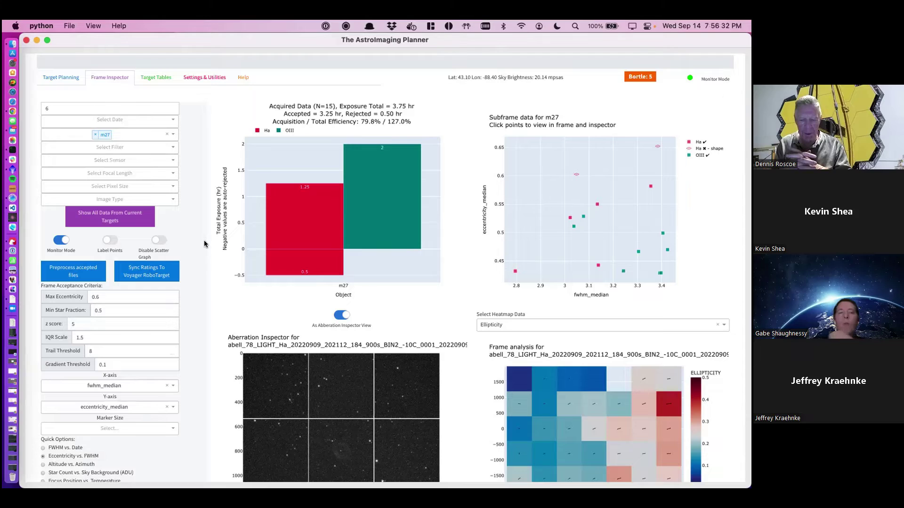
Step: Check the Target Planning view and return to the Frame Inspector
left_click(66, 75)
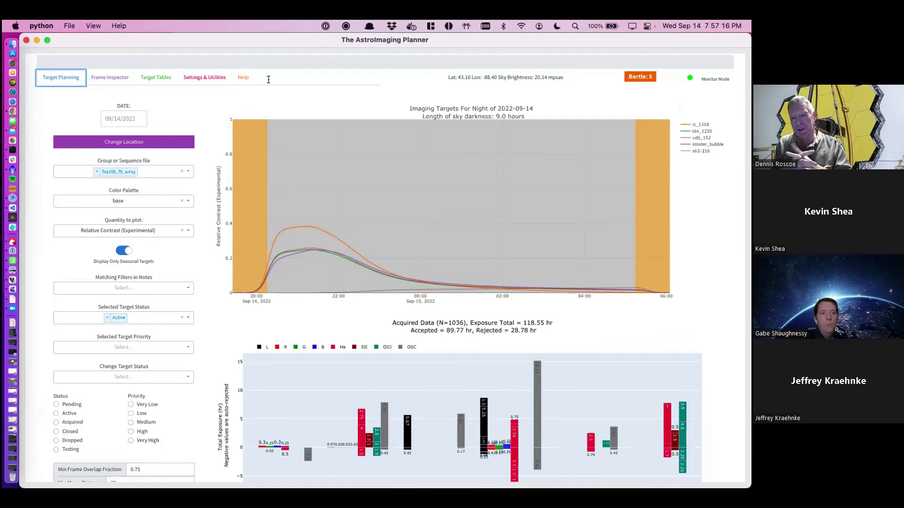
left_click(115, 76)
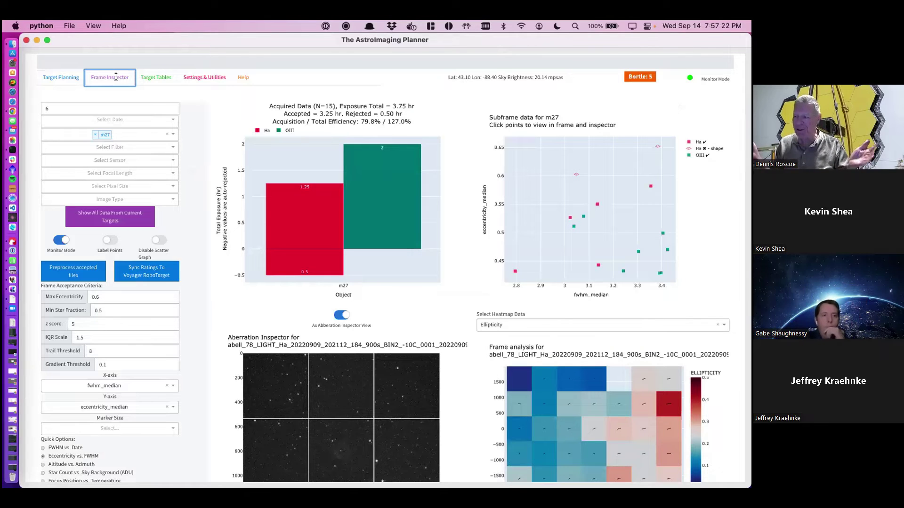
Step: Switch to Slack, open the planner-app channel and look through its message history back to the oldest visible post
left_click(12, 161)
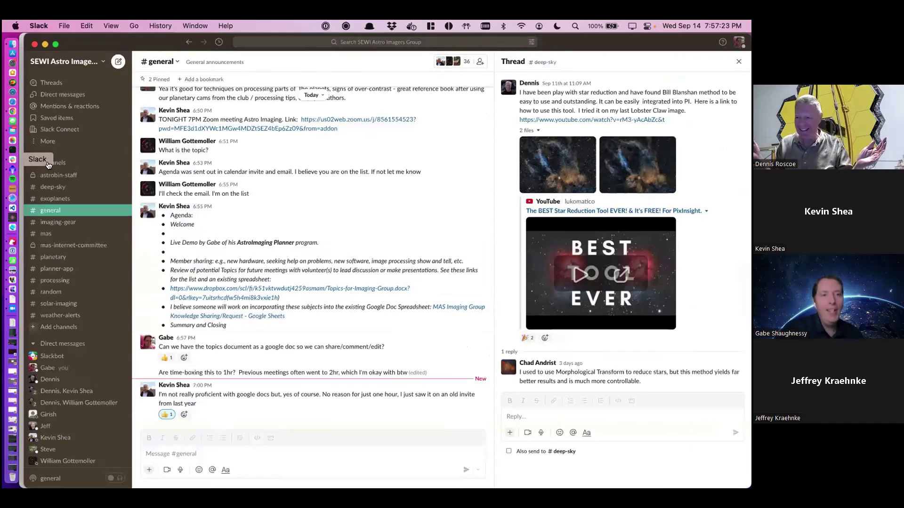
left_click(56, 268)
scroll(370, 217, "up", 15)
scroll(372, 235, "up", 10)
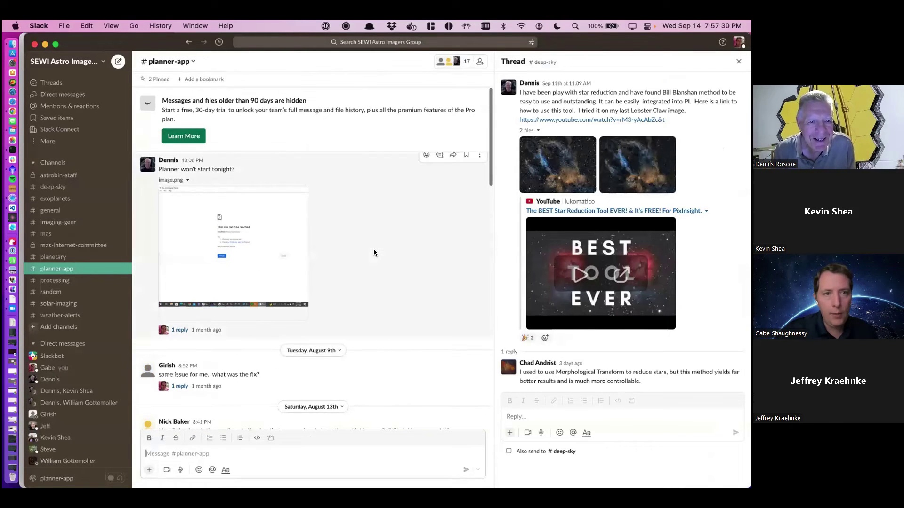
scroll(381, 192, "down", 7)
scroll(381, 191, "down", 10)
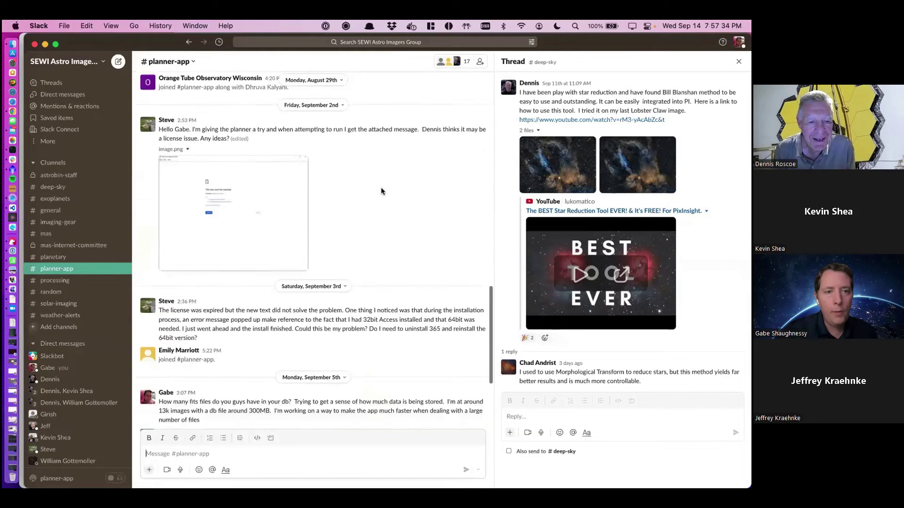
scroll(382, 191, "down", 5)
scroll(381, 191, "up", 15)
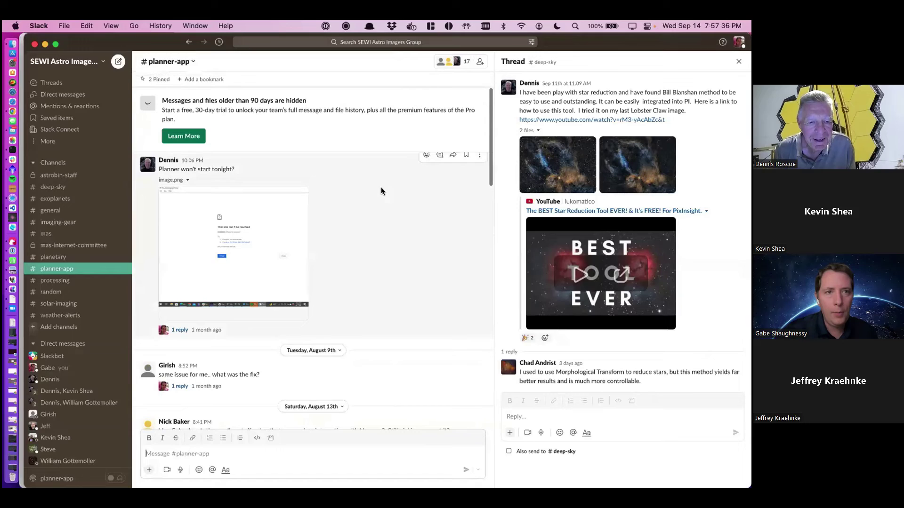
Step: Open and dismiss the information on Slack's 90-day message limit, check the channel's recent messages, and return to The AstroImaging Planner
left_click(183, 136)
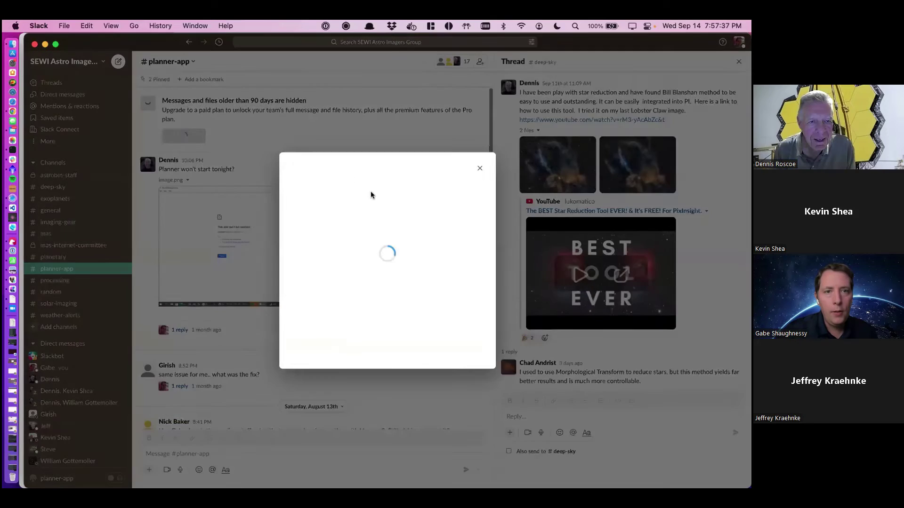
left_click(478, 142)
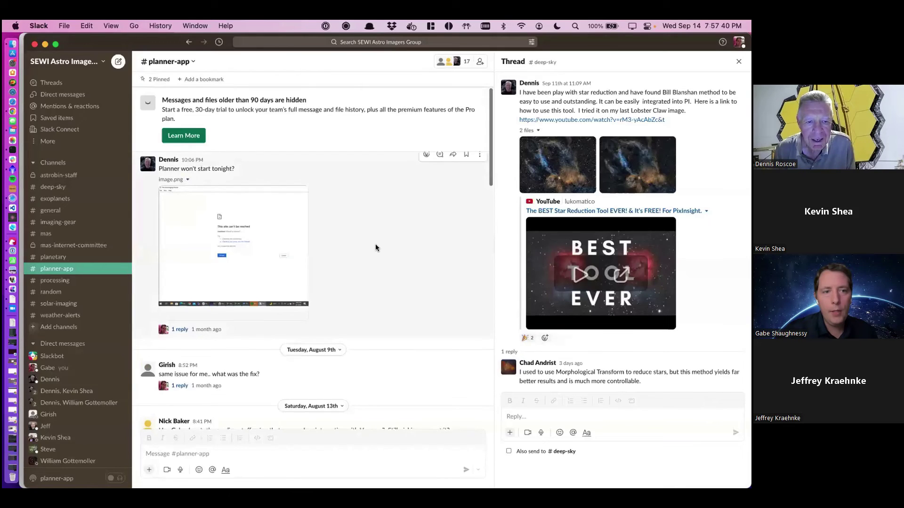
scroll(375, 244, "down", 15)
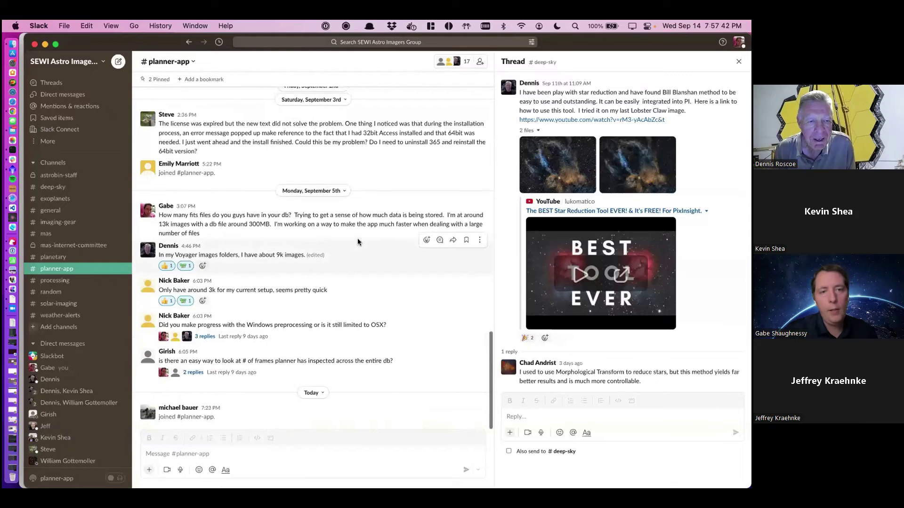
key("super+Tab")
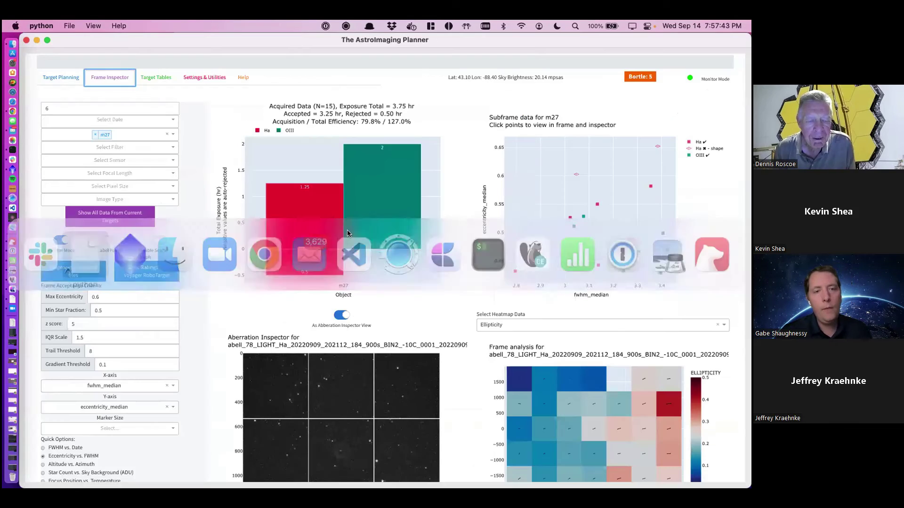
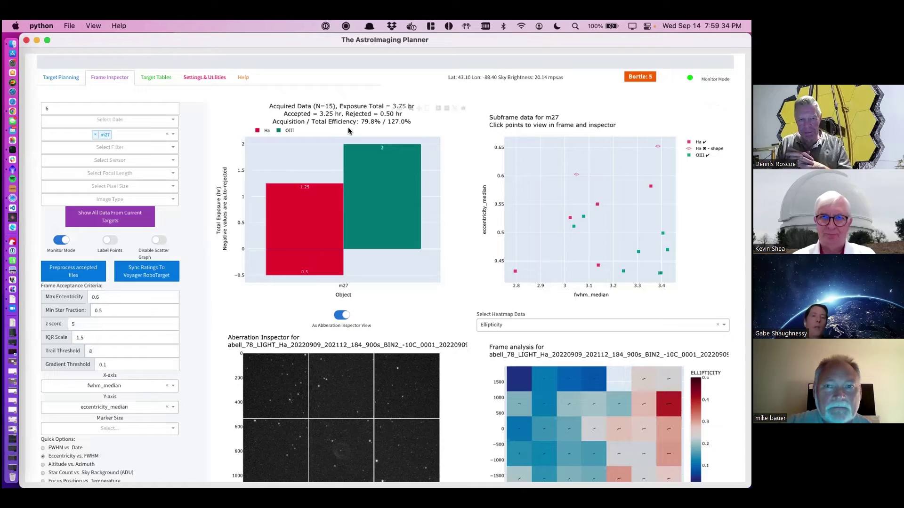
Step: Read through the Help page's sections on Target Planning, Frame Inspector, acceptance criteria, quick options, weather forecast and utilities
left_click(243, 77)
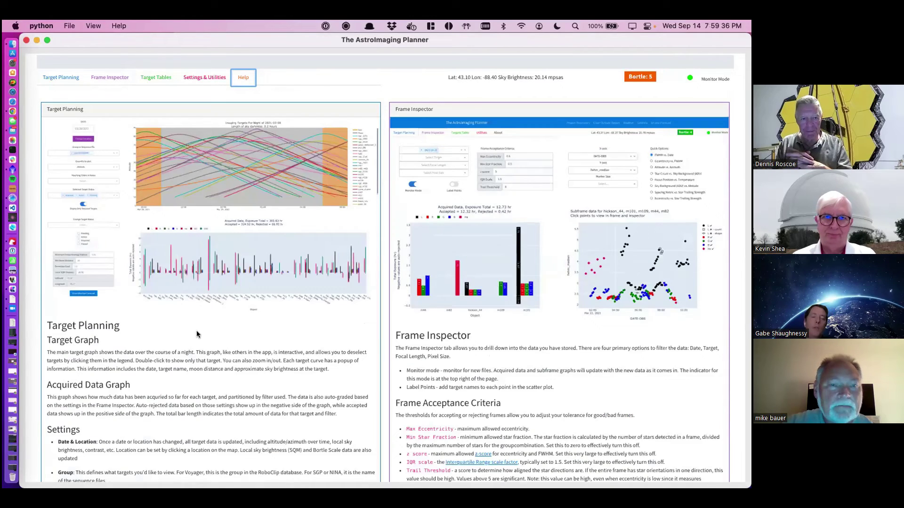
scroll(184, 345, "down", 3)
scroll(184, 345, "down", 4)
scroll(184, 345, "down", 20)
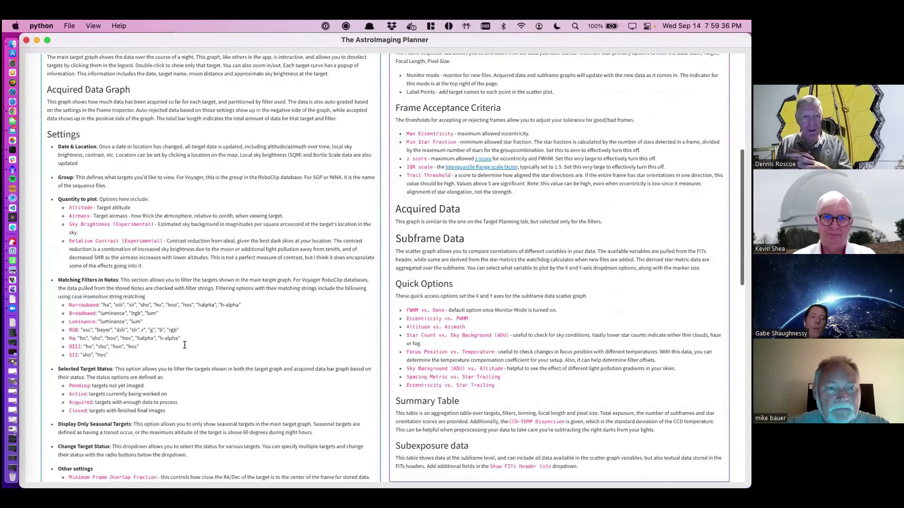
scroll(160, 277, "up", 5)
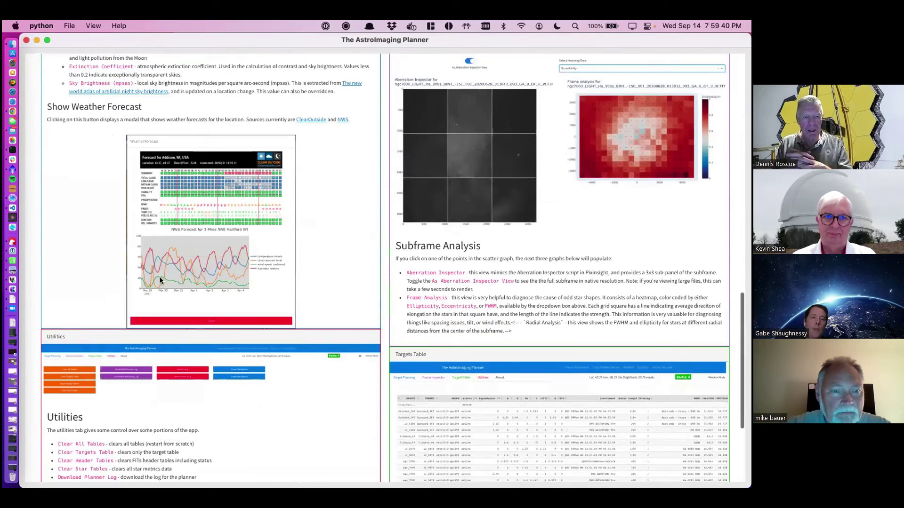
scroll(160, 276, "up", 12)
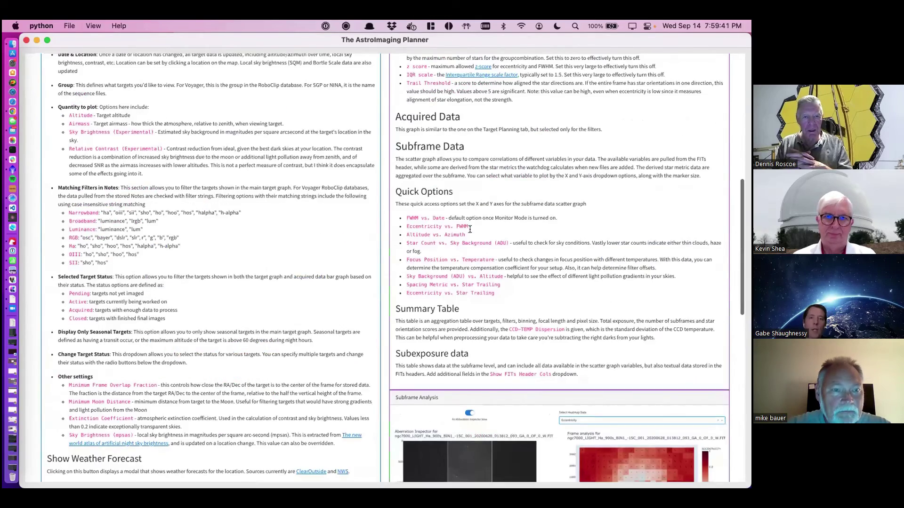
scroll(470, 229, "up", 5)
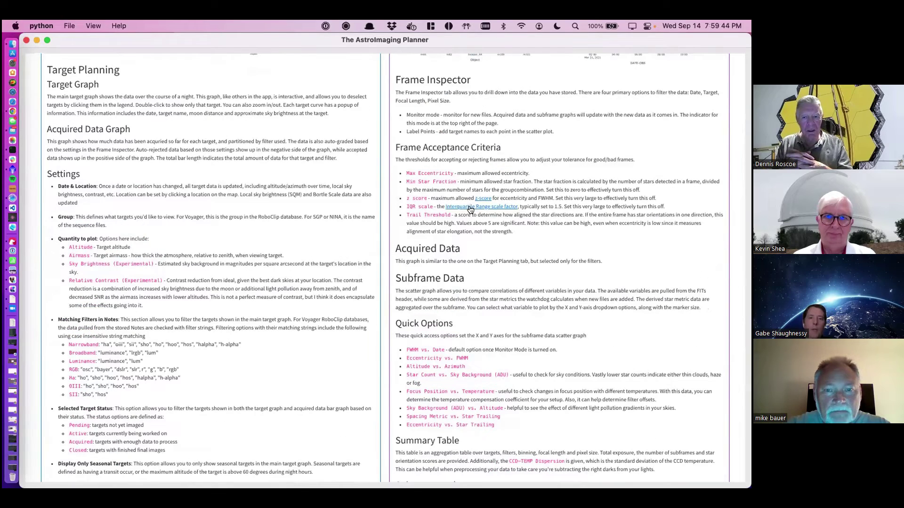
scroll(453, 254, "up", 5)
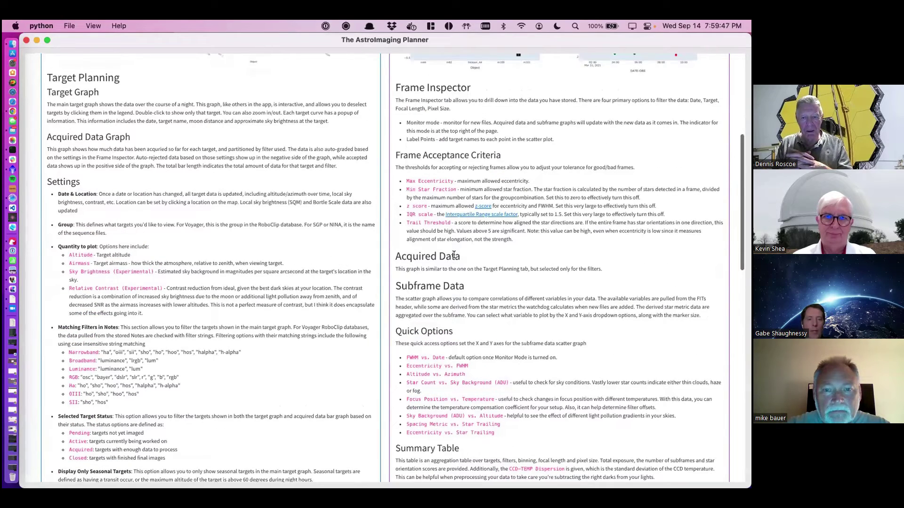
scroll(453, 255, "up", 3)
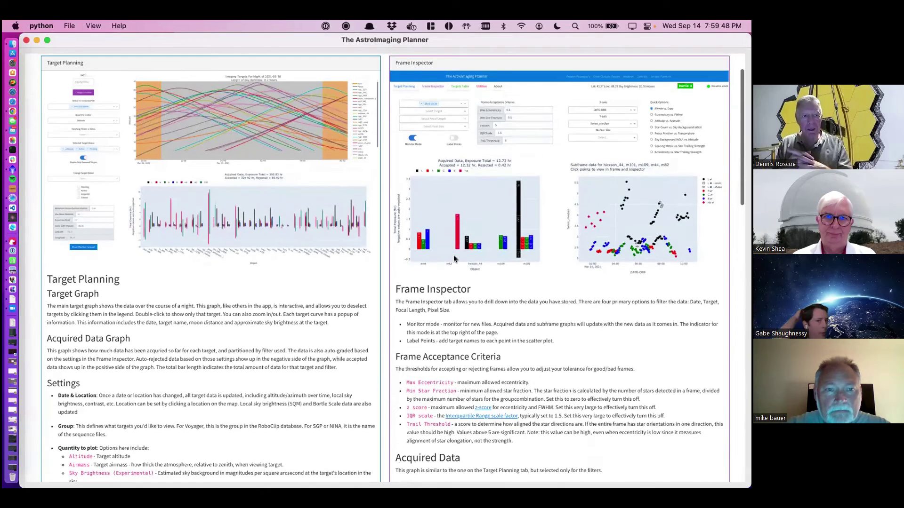
scroll(453, 255, "up", 2)
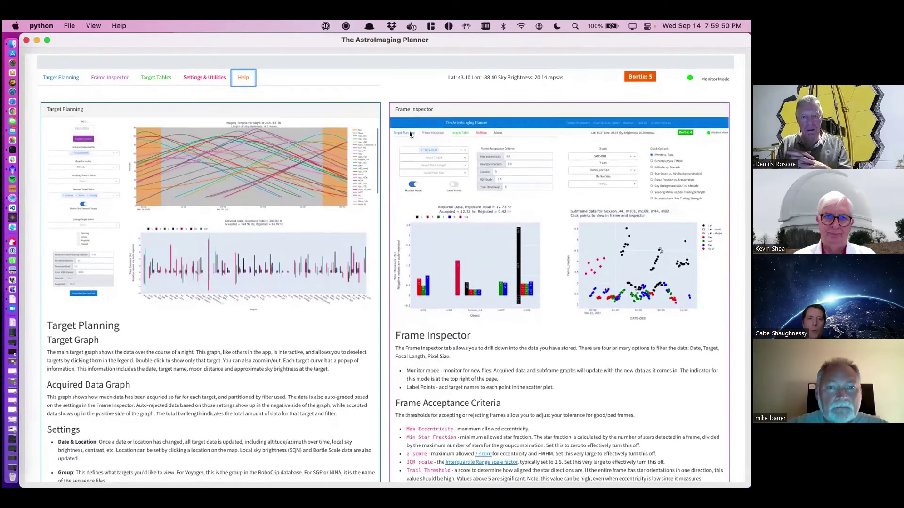
left_click(466, 233)
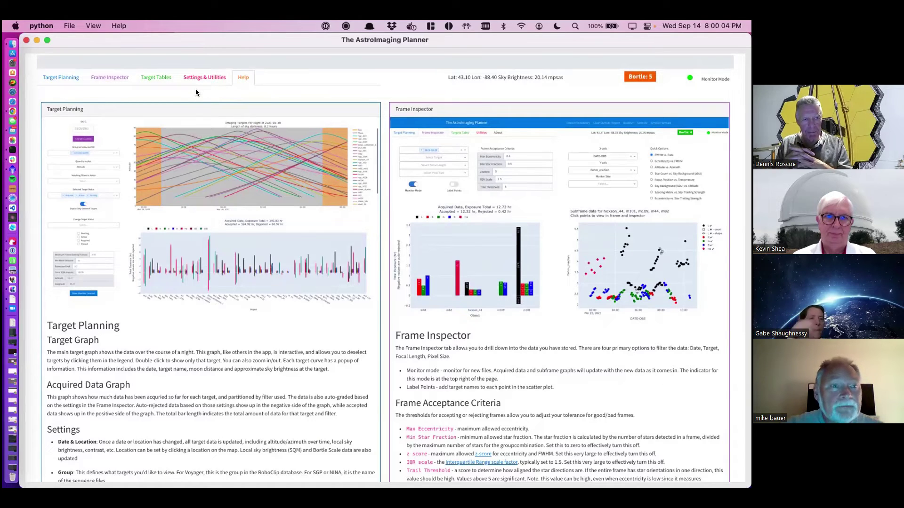
left_click(118, 27)
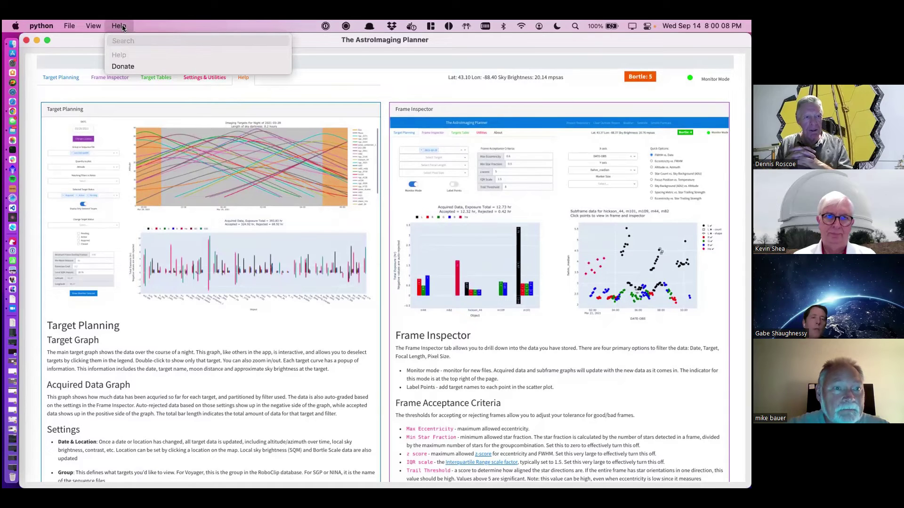
left_click(122, 28)
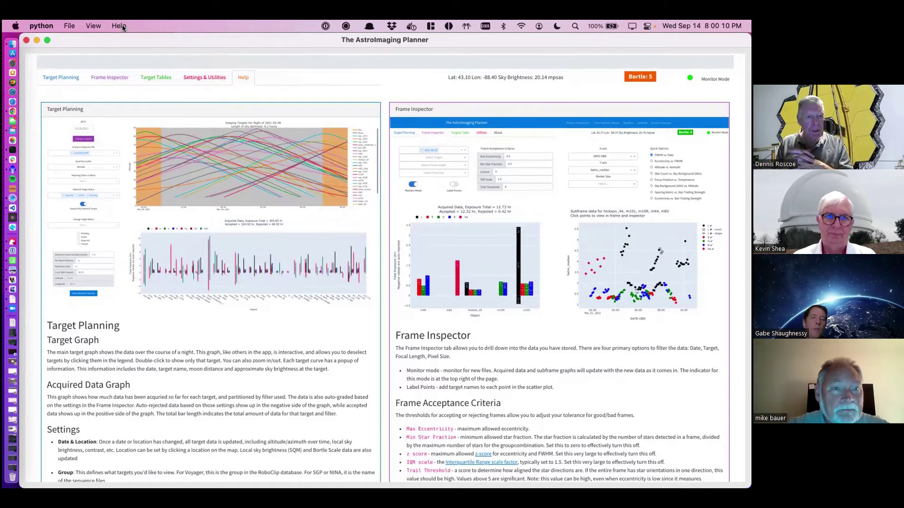
left_click(123, 25)
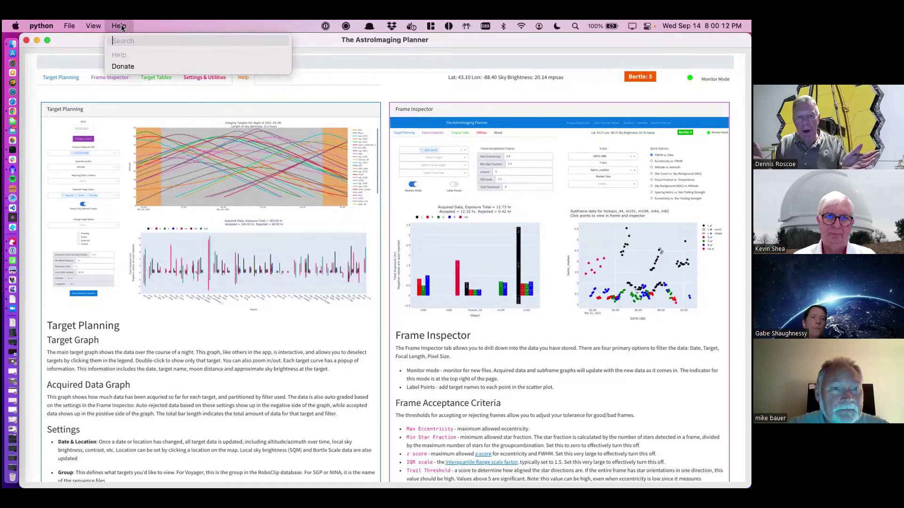
left_click(99, 27)
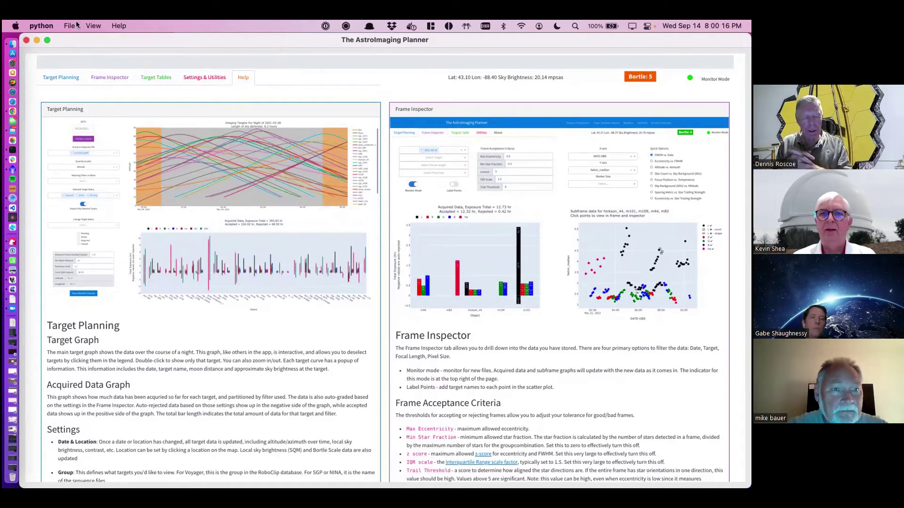
left_click(120, 24)
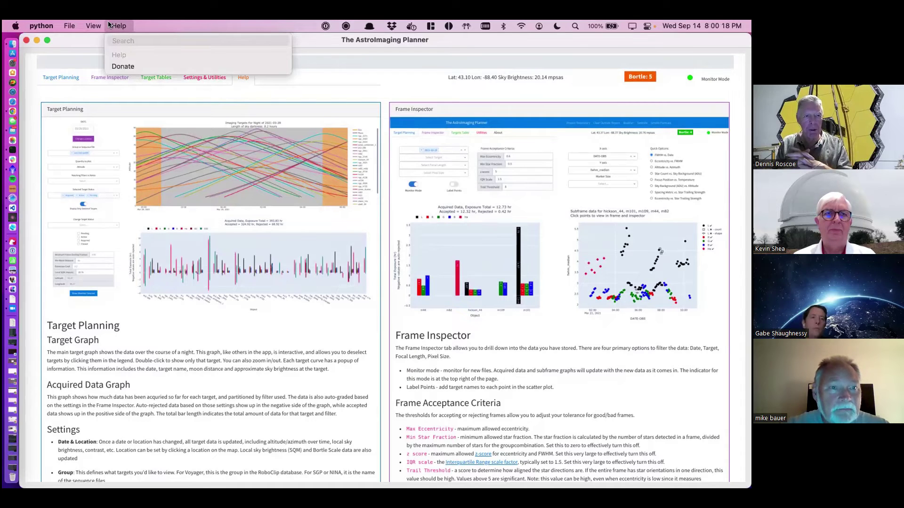
left_click(109, 25)
left_click(38, 26)
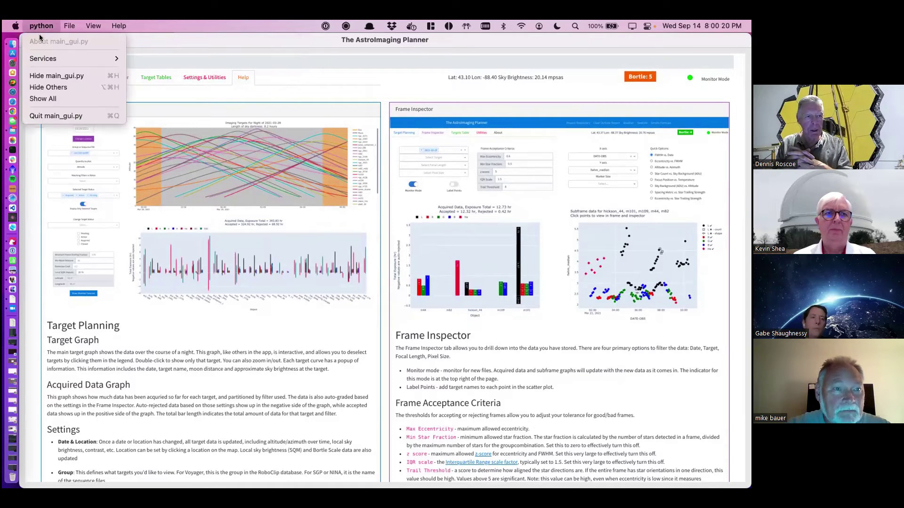
left_click(41, 28)
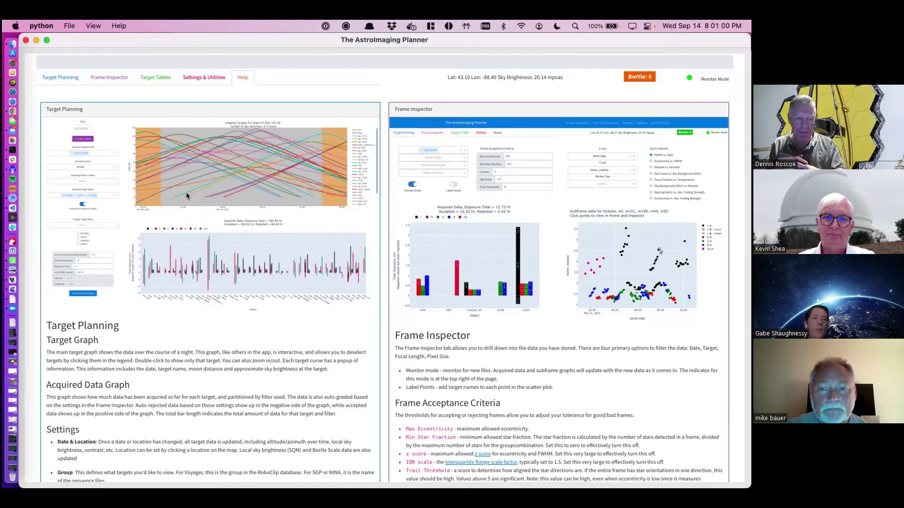
Step: Open the Settings & Utilities view and check the application's commit hash
left_click(199, 76)
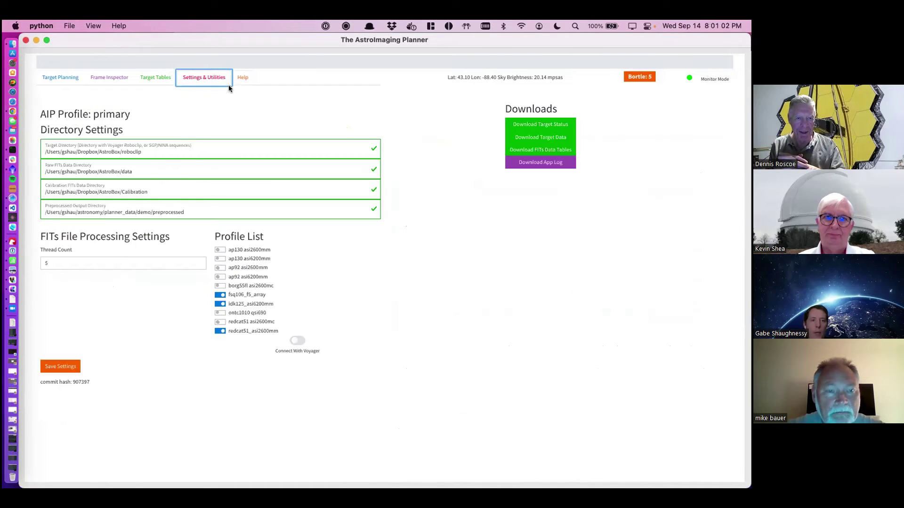
double_click(83, 382)
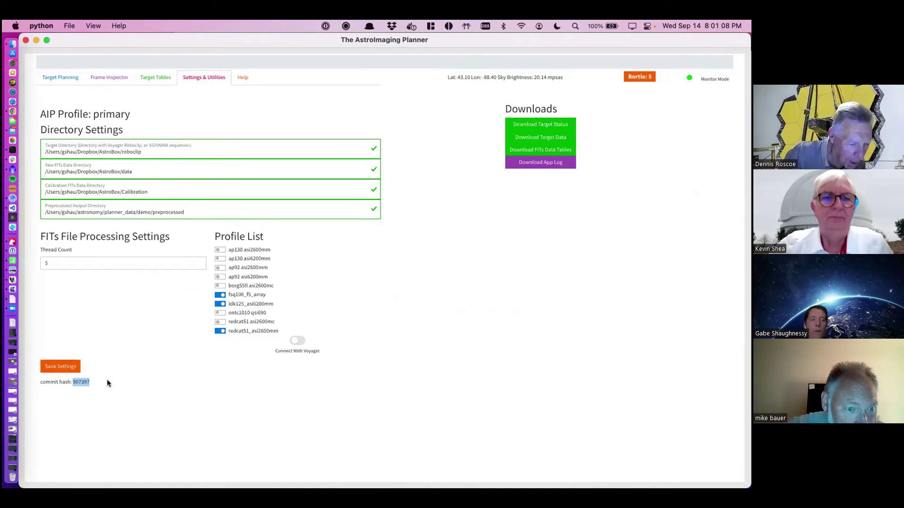
left_click(82, 379)
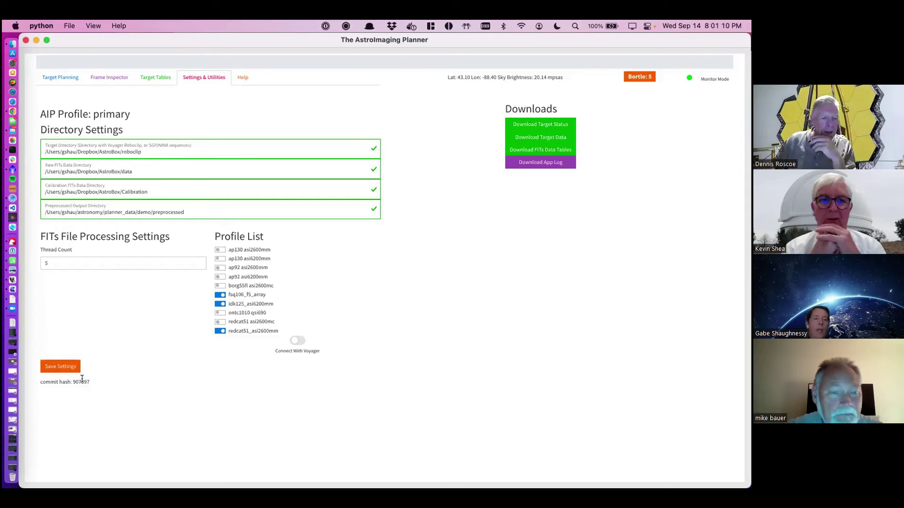
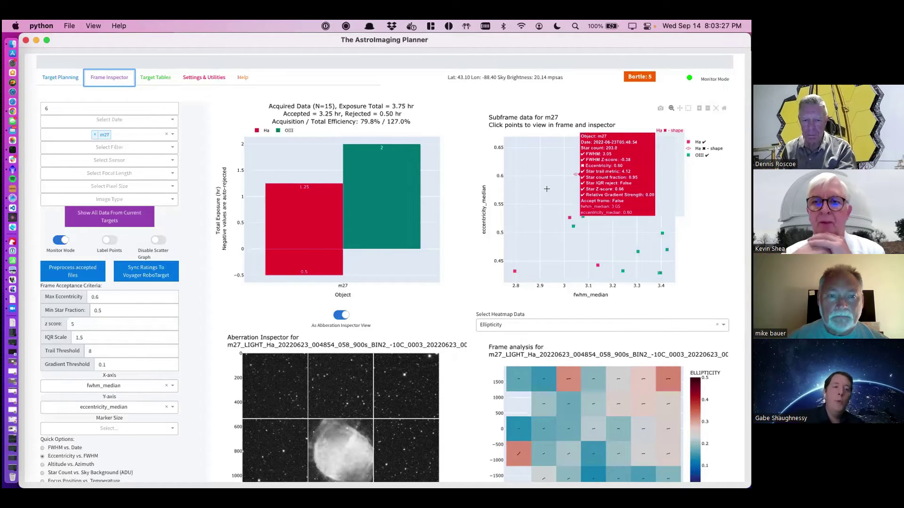
Step: Switch to Finder and preview the fourth flat frame alias in m27's linked_flat folder, closing the preview again
left_click(10, 47)
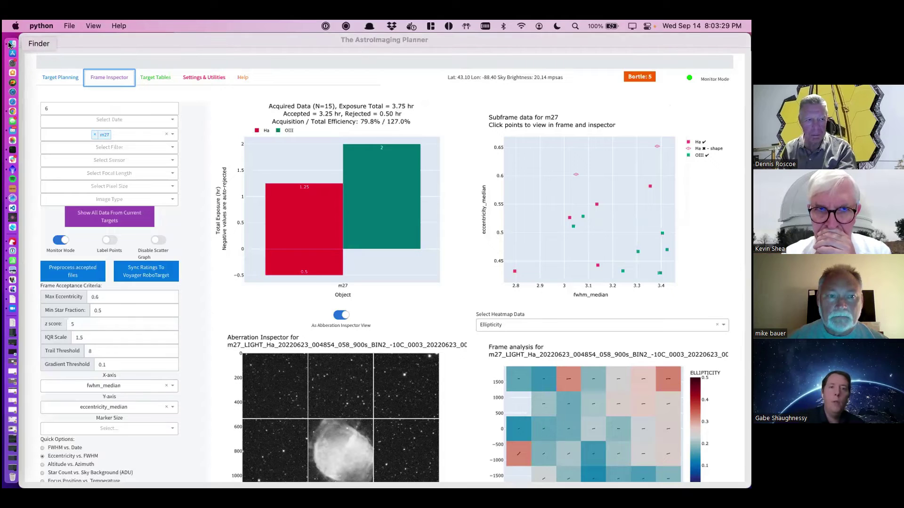
left_click(531, 169)
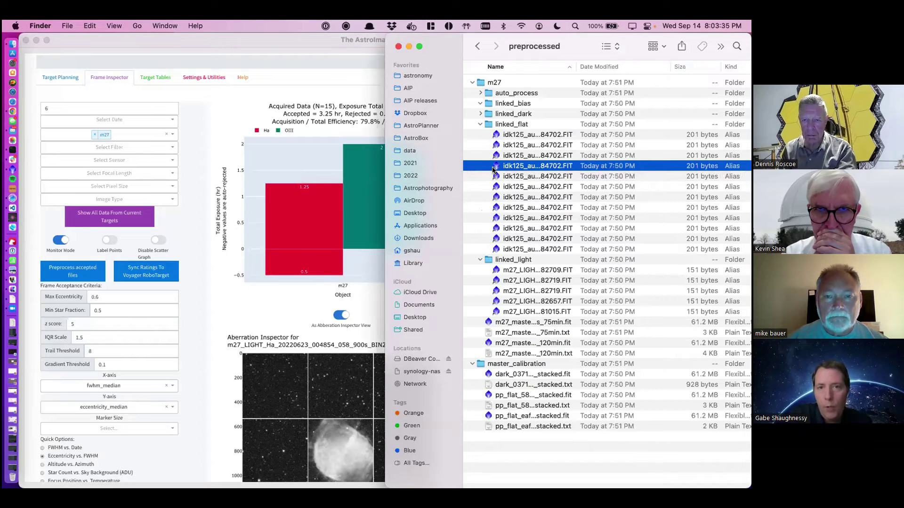
key("space")
key("space")
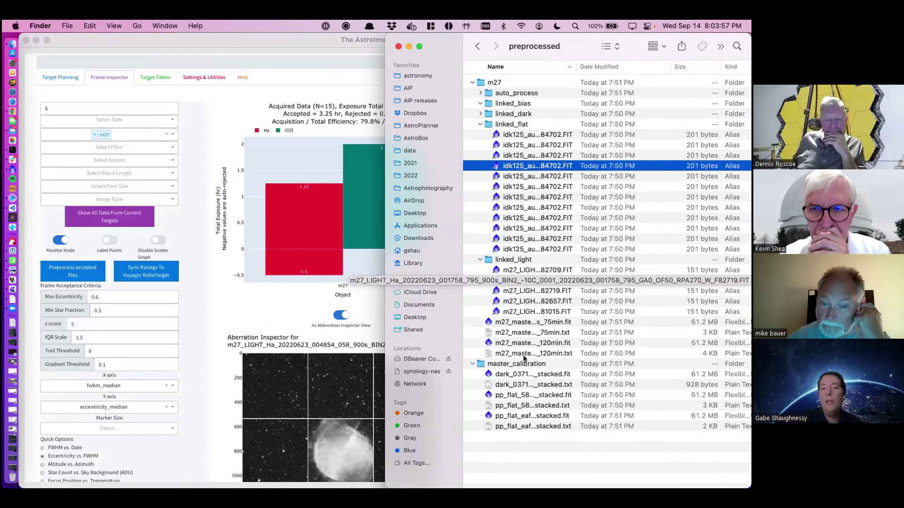
Step: Preview dark_0371a4_stacked.fit in master_calibration, close the preview, and select the m27 75min master FITS file
left_click(512, 375)
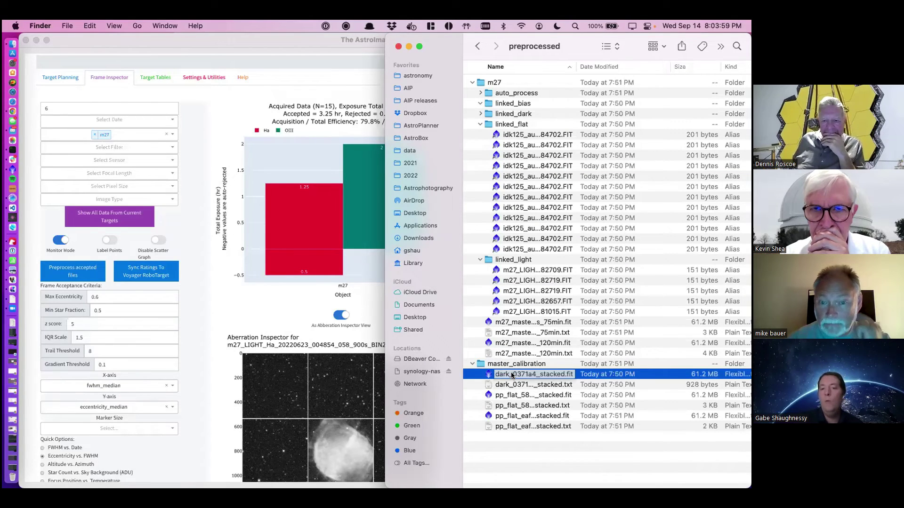
key("space")
key("space")
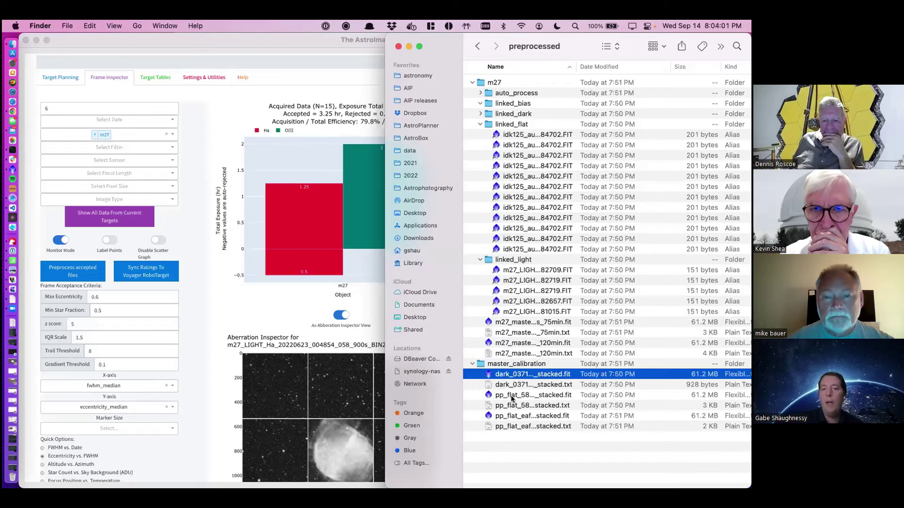
left_click(513, 324)
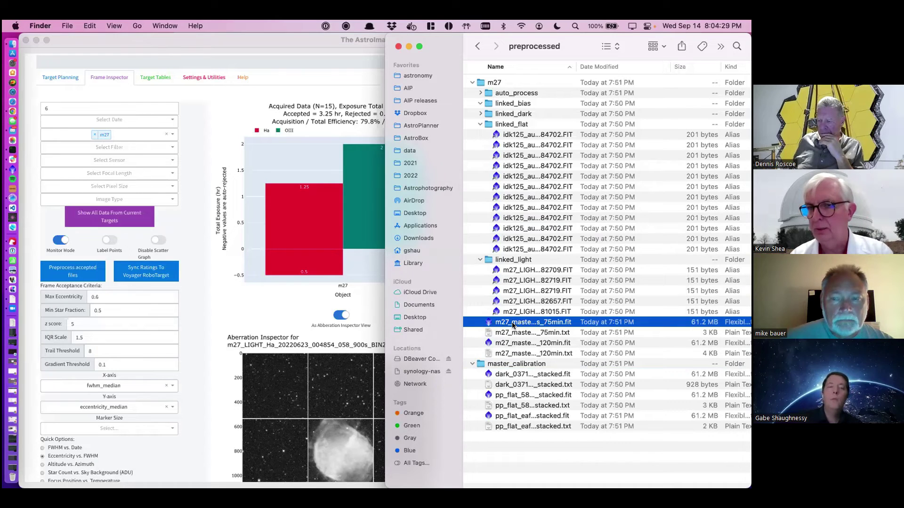
Step: Return to The AstroImaging Planner and set the Max Eccentricity acceptance criterion to 0.45
left_click(218, 109)
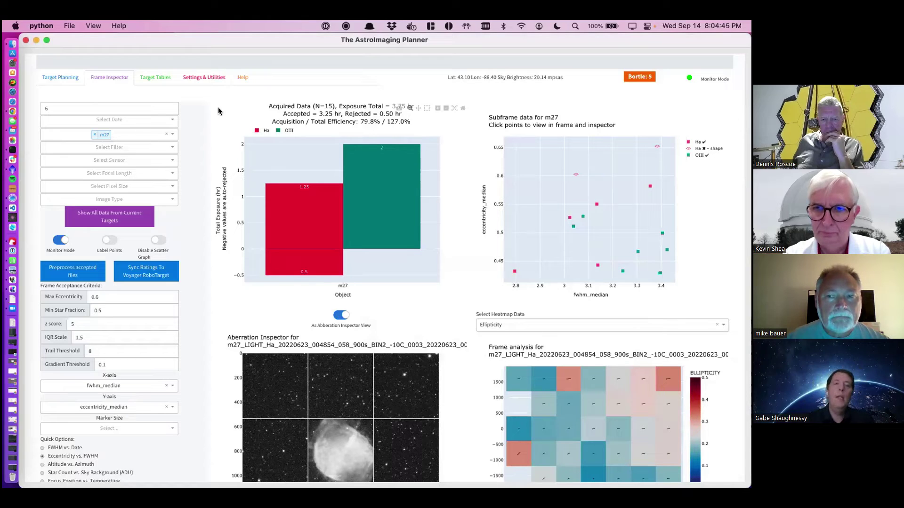
left_click(114, 296)
key("BackSpace")
type("45")
key("Tab")
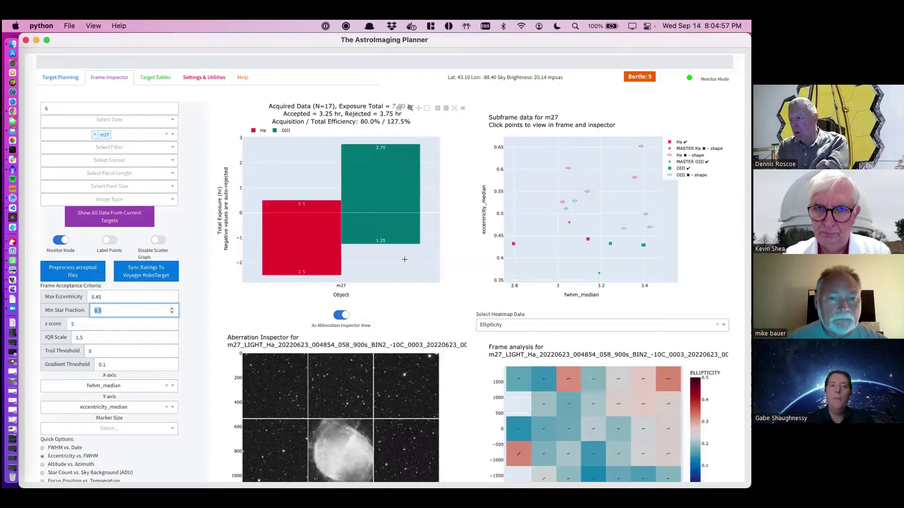
Step: Show the data tables below the m27 plots and examine the summary and subexposure data, selecting the fourth subexposure's object cell
scroll(435, 257, "down", 5)
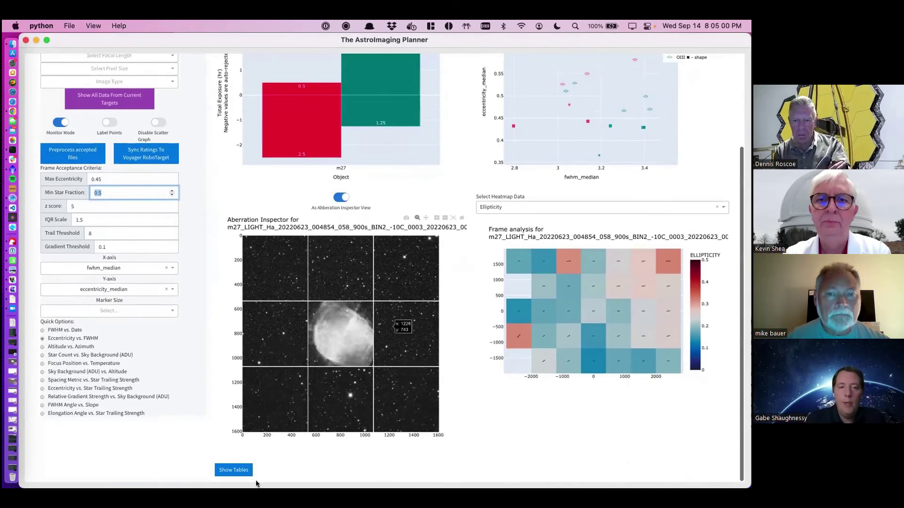
left_click(234, 470)
scroll(237, 471, "down", 10)
scroll(237, 471, "down", 5)
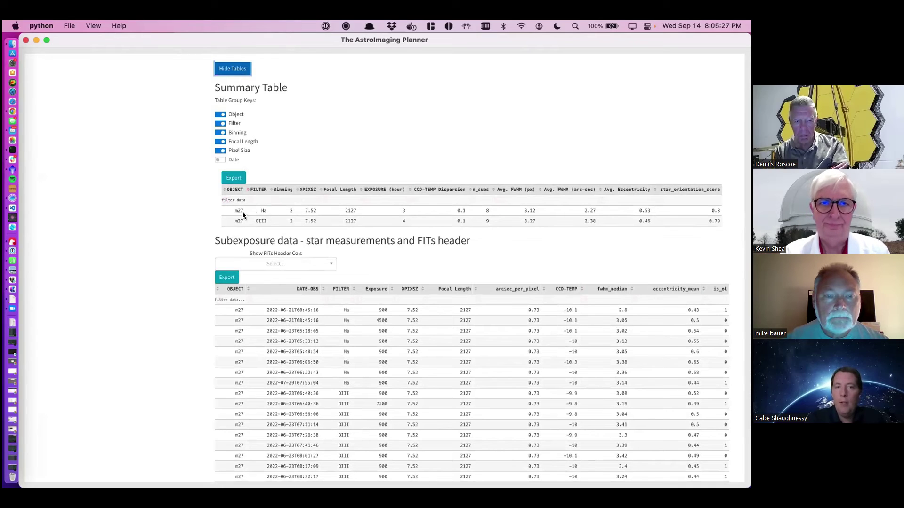
left_click(232, 342)
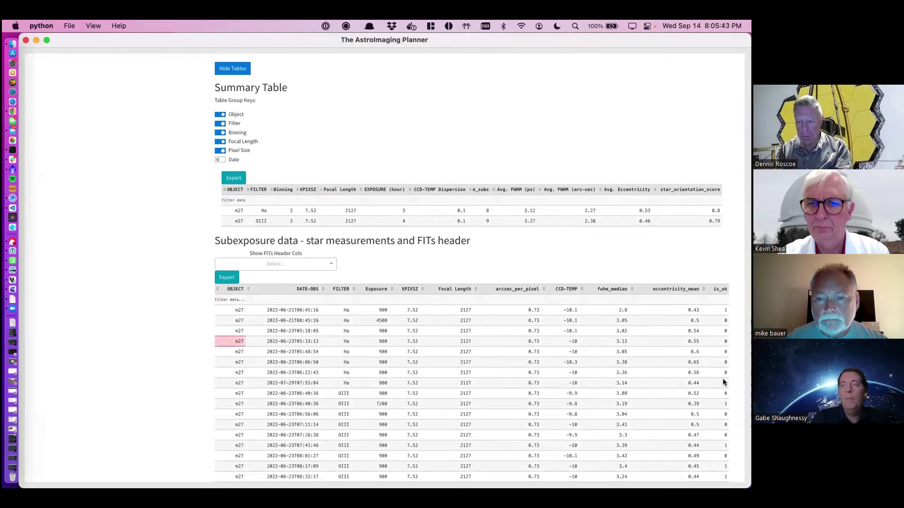
Step: Go back to the m27 charts and inspect the MASTER Ha point in the subframe scatter plot
scroll(724, 380, "up", 15)
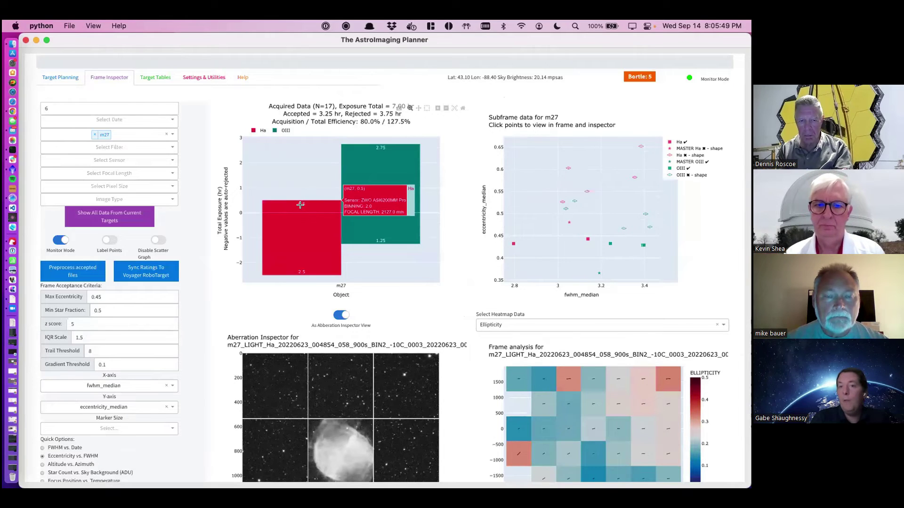
mouse_move(568, 225)
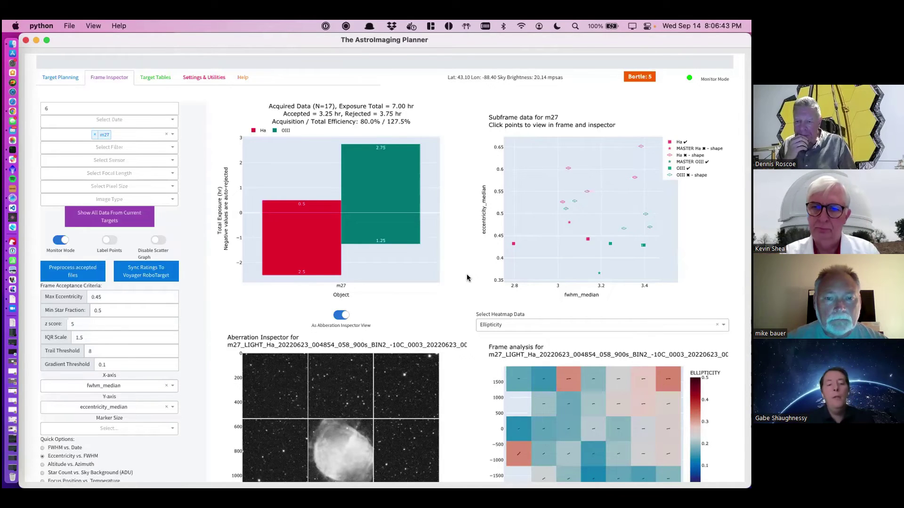
Step: Switch from The AstroImaging Planner to Finder
key("super+Tab")
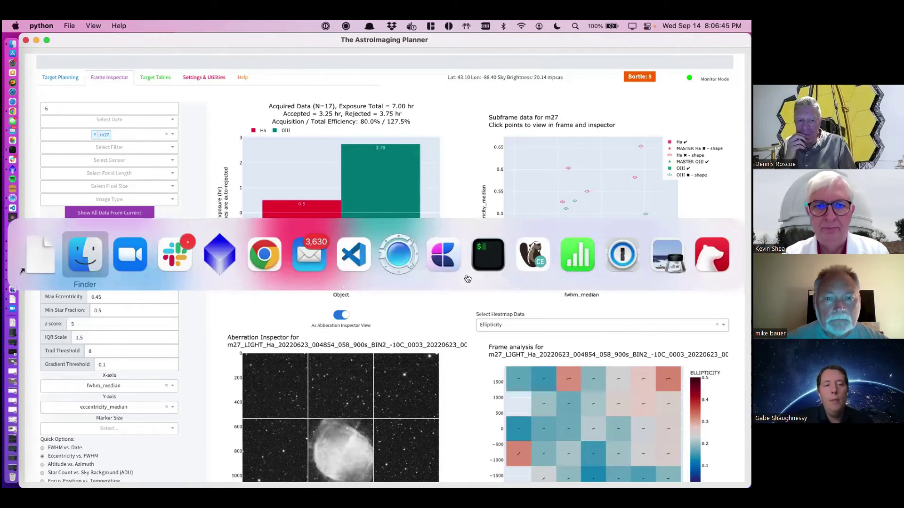